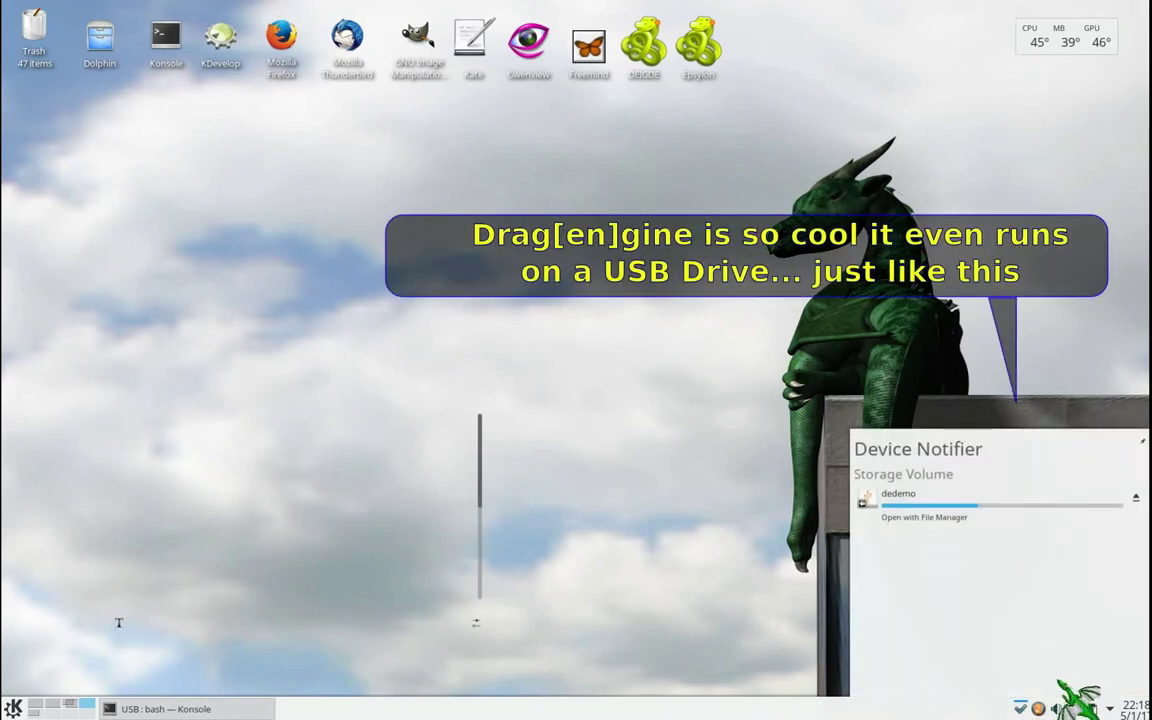
Open the dedemo USB drive in the file manager and move its window lower on the desktop.
click(924, 517)
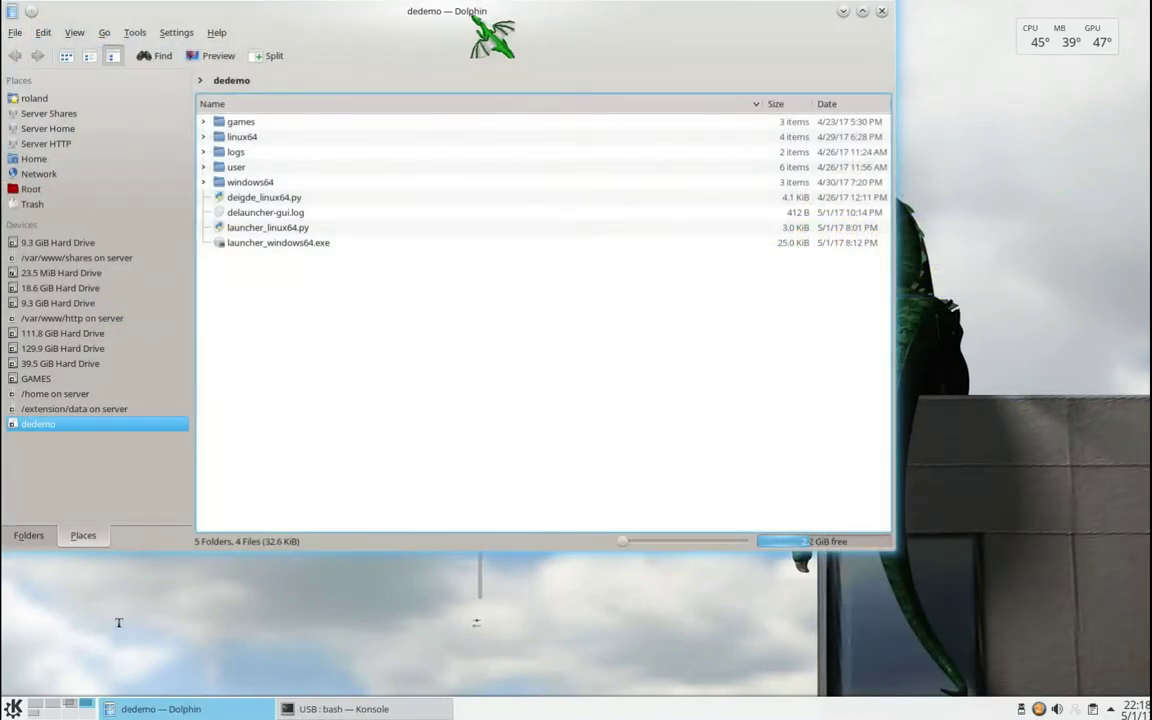
drag(492, 38, 463, 183)
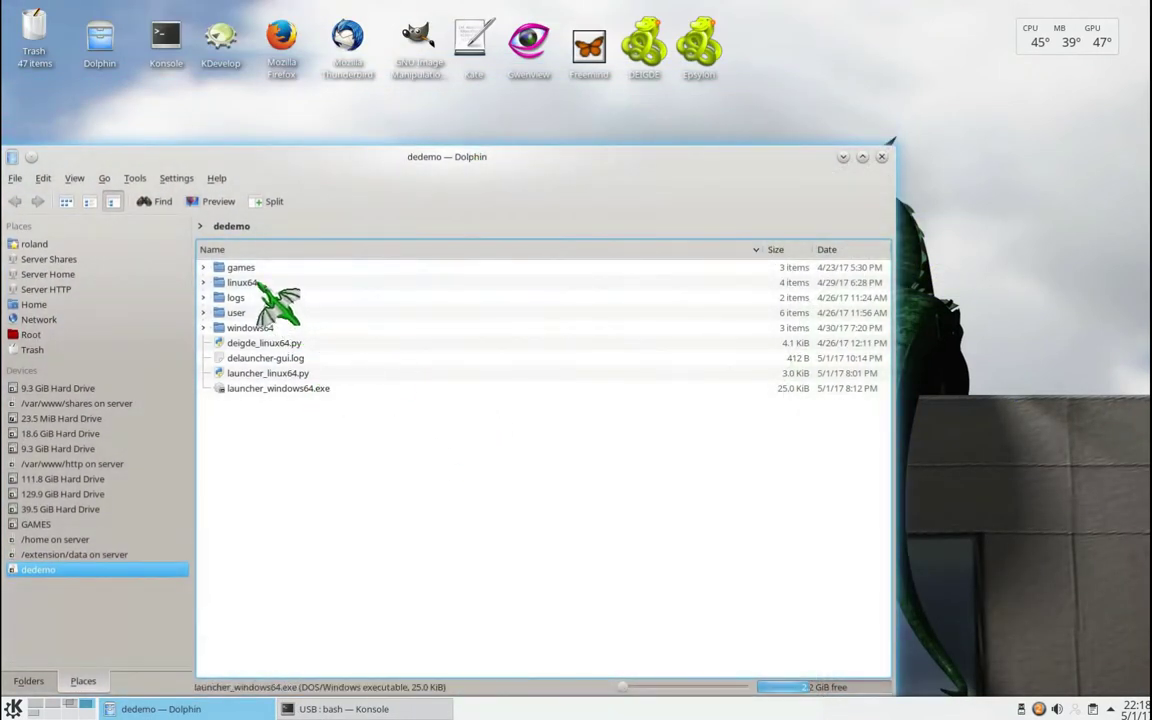
Examine the data folders of dragonscript_test_project, epsylon and zoids inside the games folder, collapsing the tree when done.
click(203, 267)
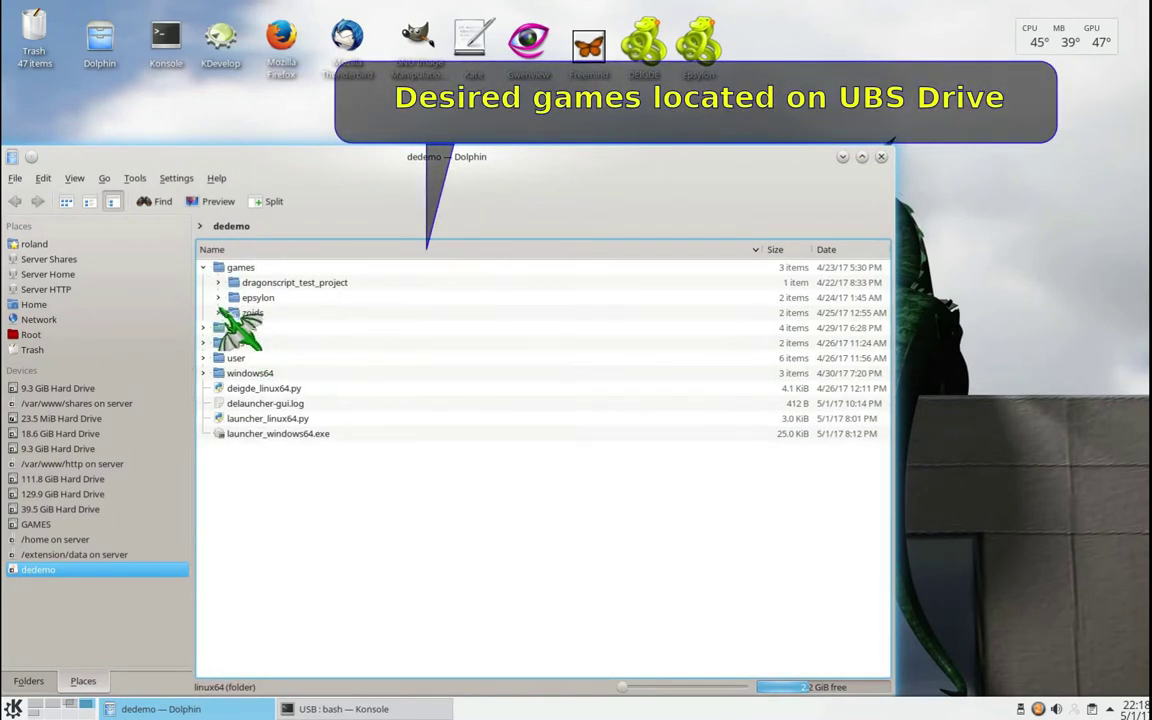
click(218, 282)
click(233, 297)
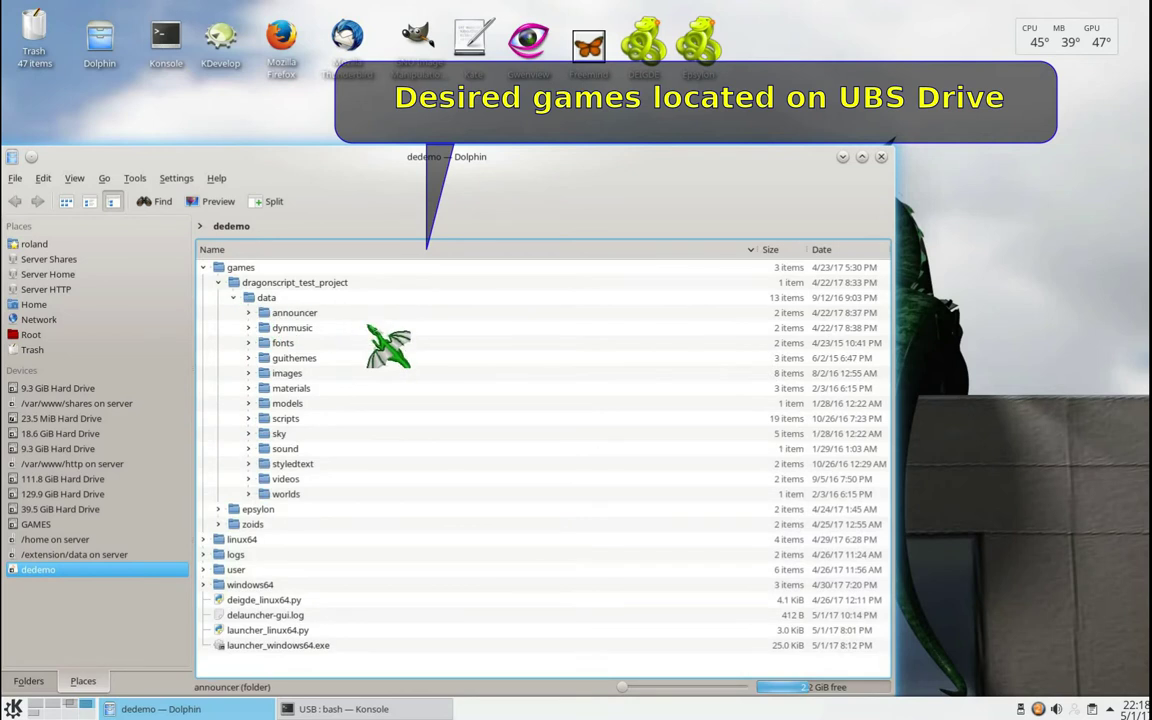
click(218, 282)
click(218, 297)
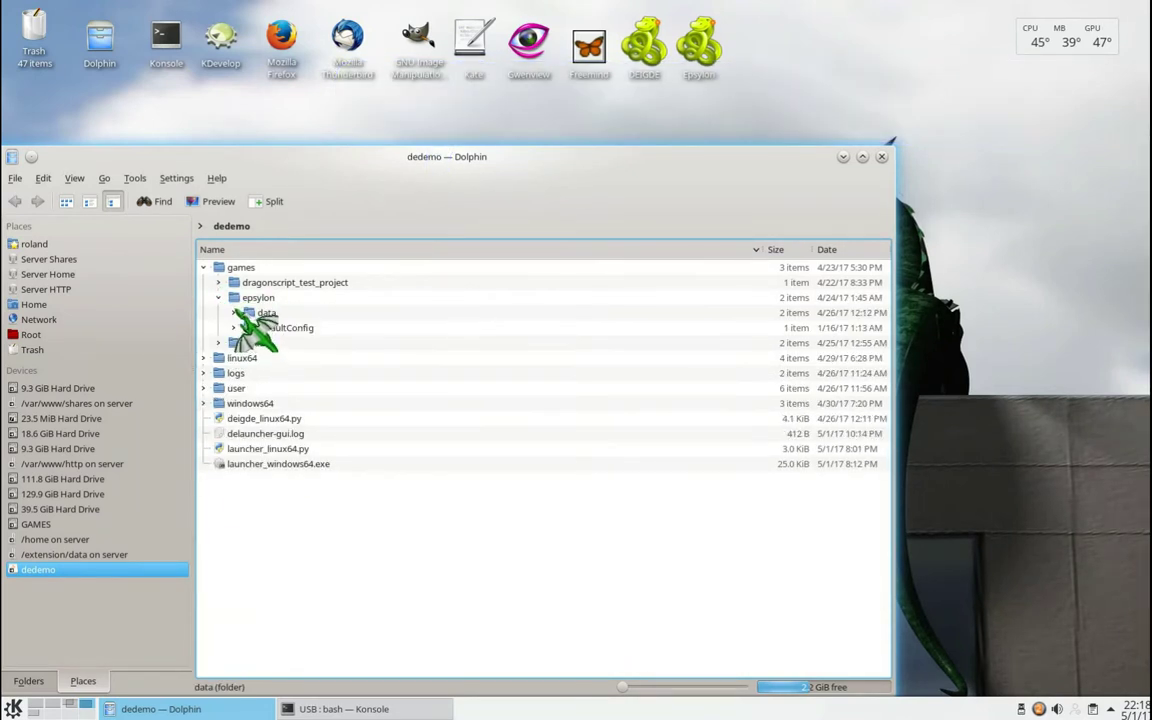
click(233, 312)
click(248, 327)
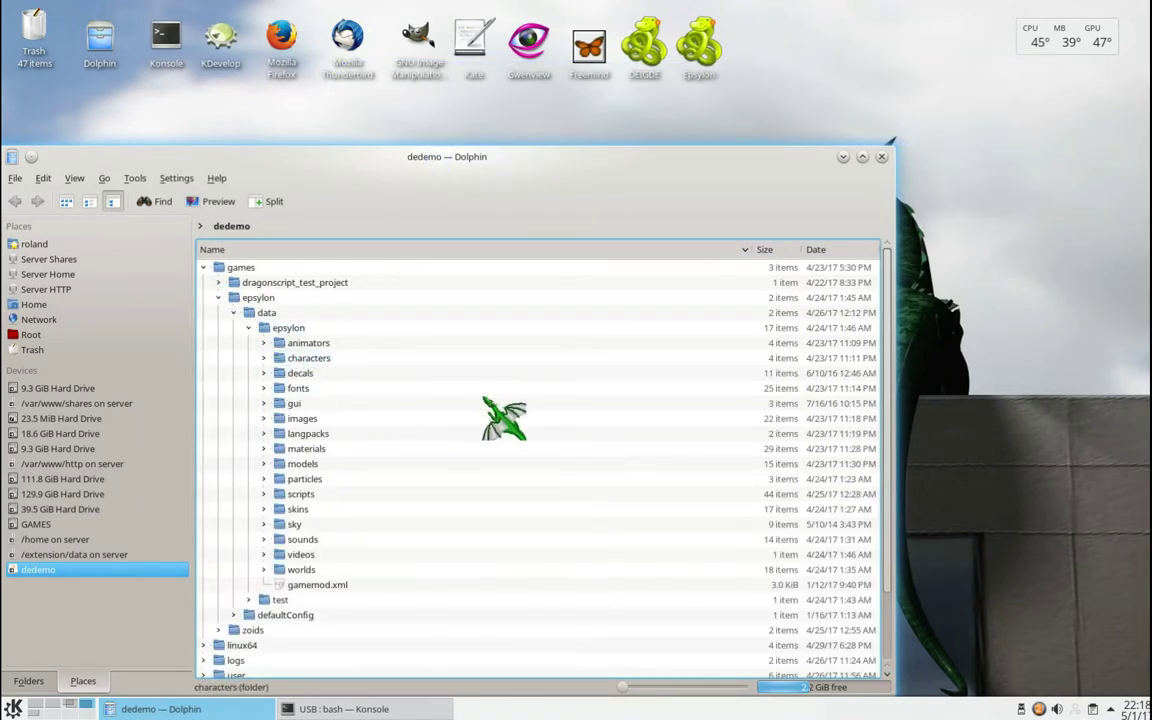
click(218, 297)
click(218, 312)
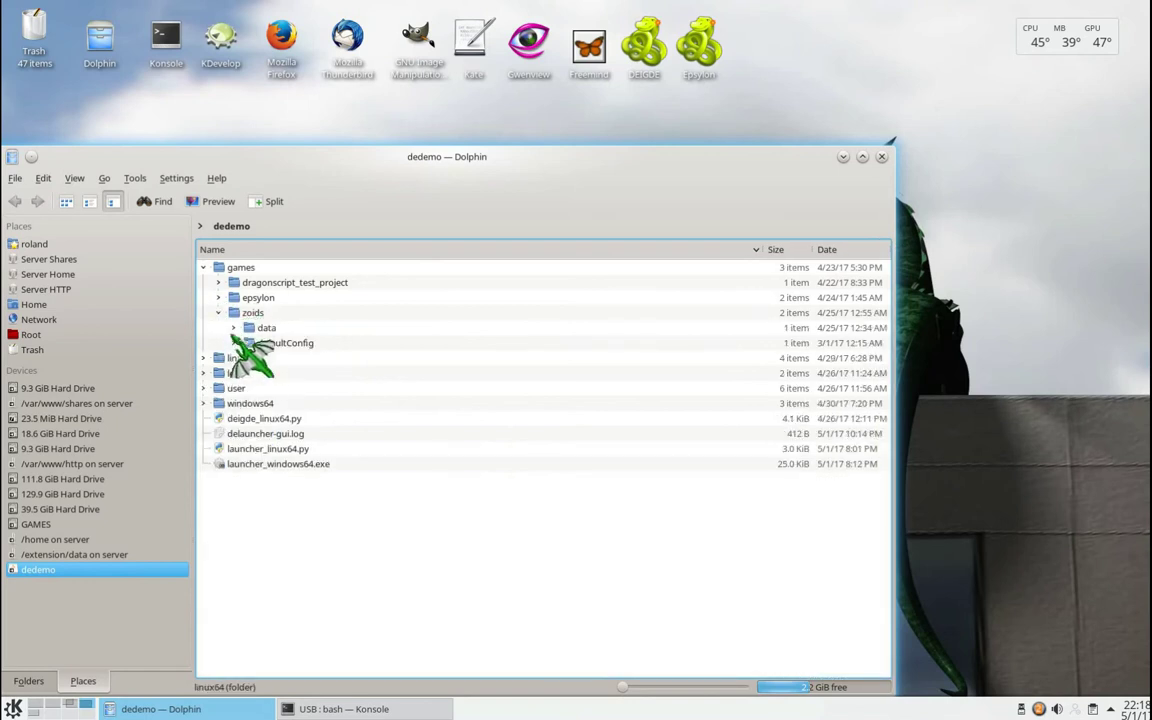
click(233, 327)
click(248, 342)
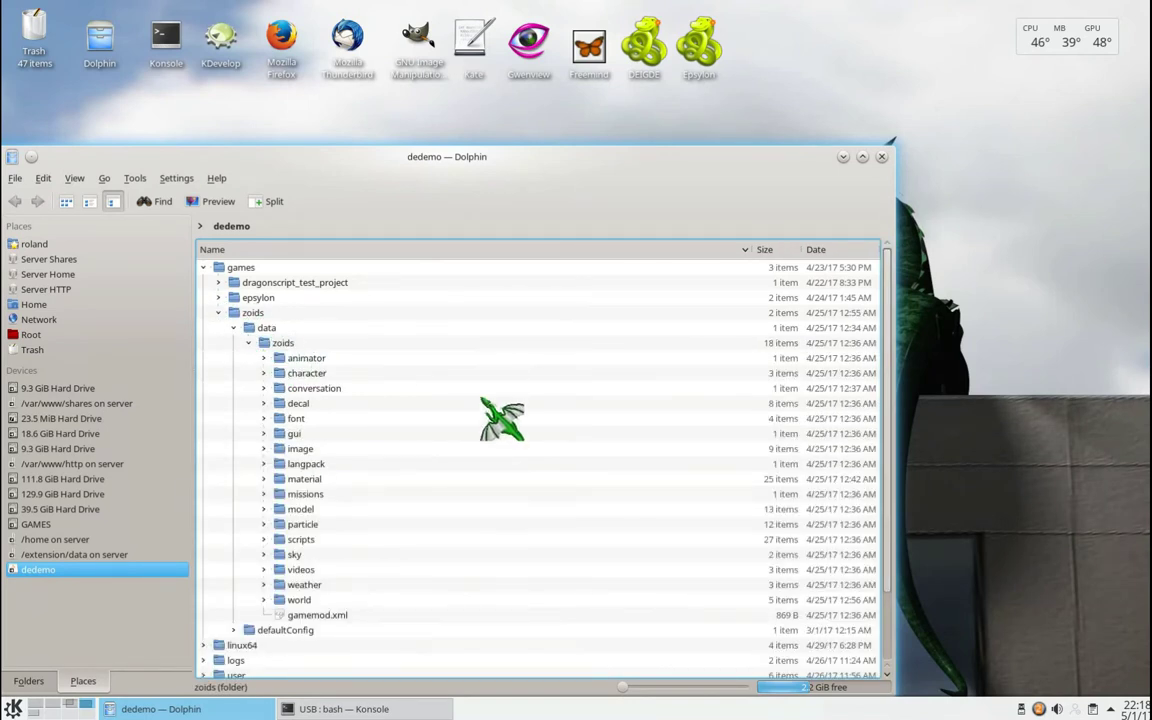
click(218, 312)
click(203, 267)
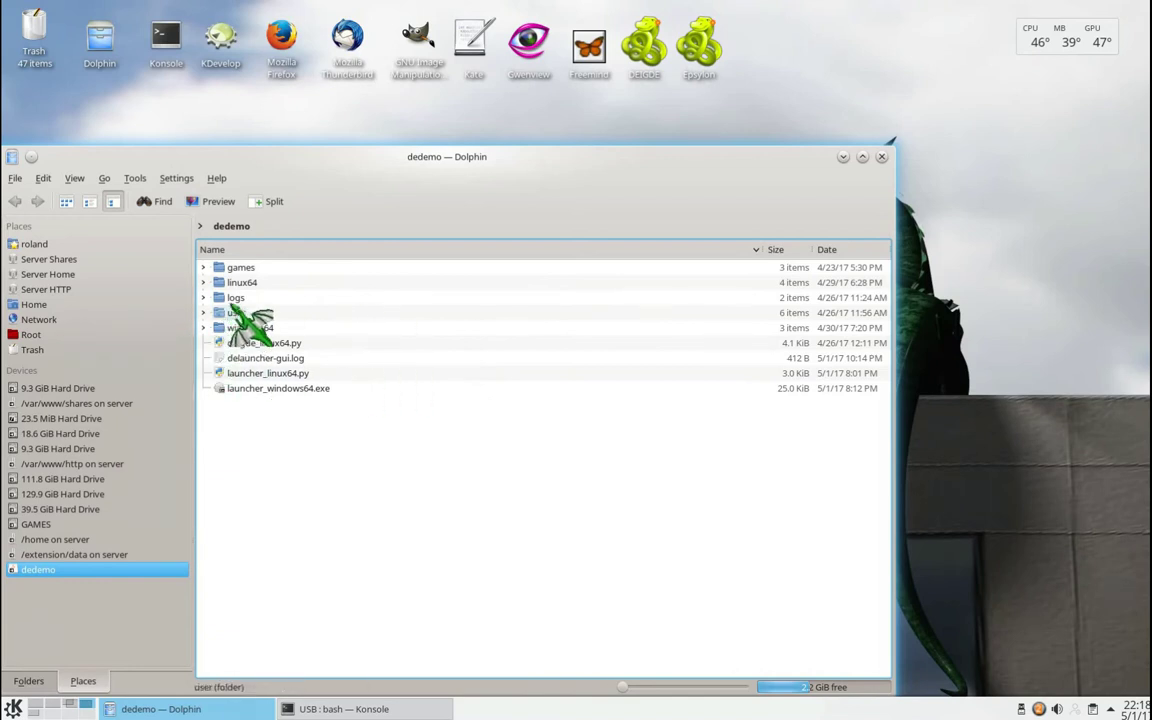
Examine the dragengine and deigde modules under linux64/lib, collapsing the linux64 folder when done.
click(204, 282)
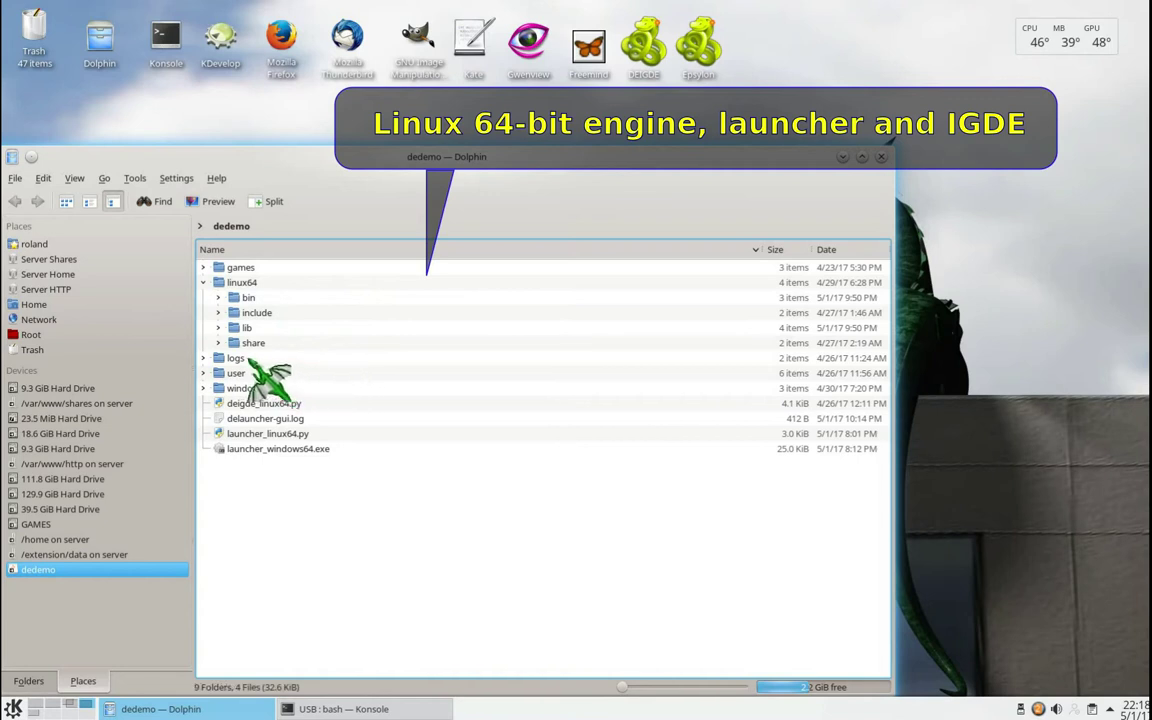
click(218, 327)
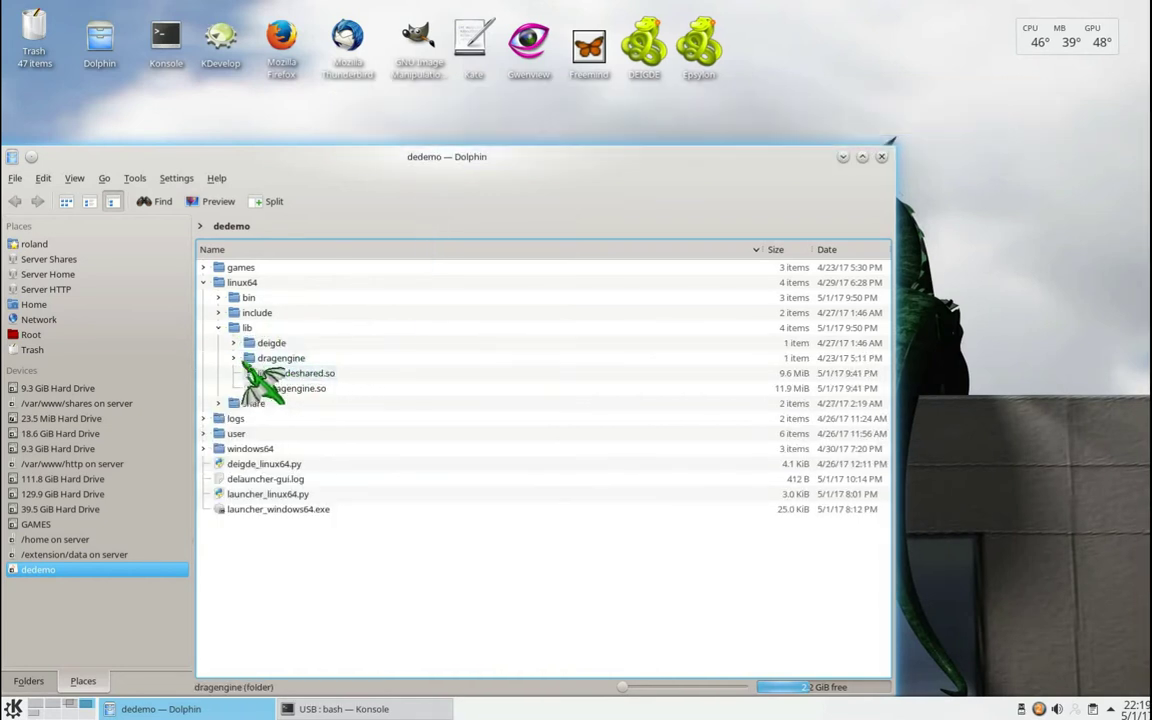
click(234, 358)
click(249, 373)
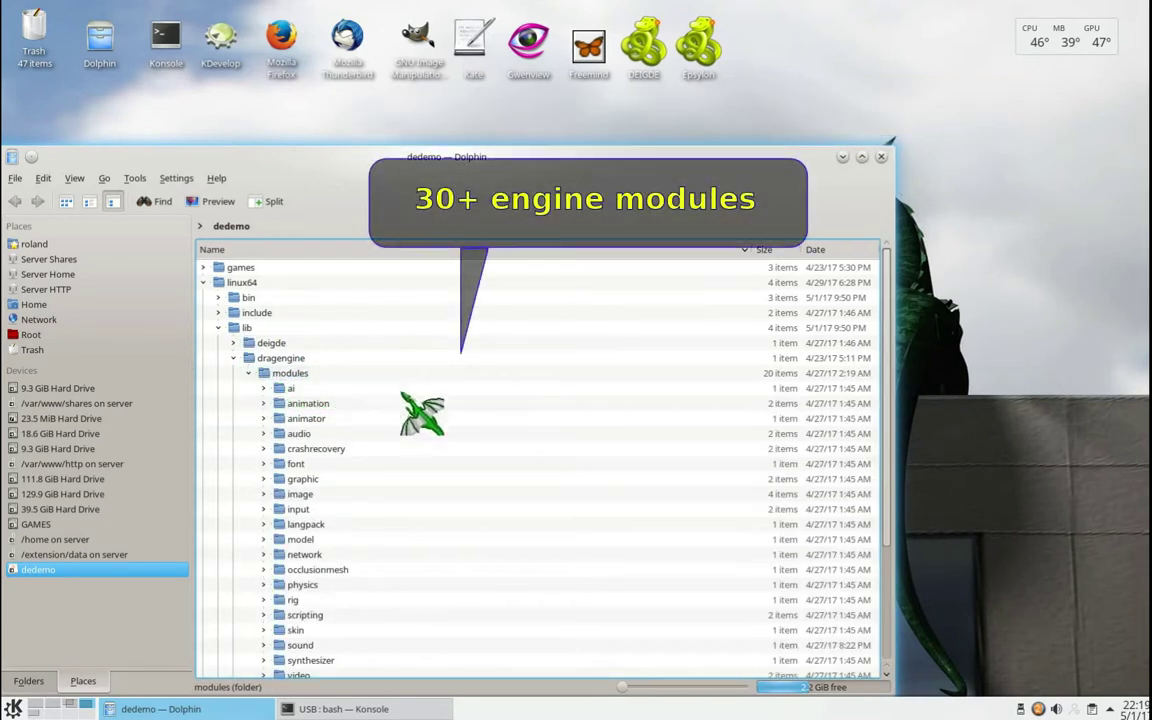
scroll(414, 396, down, 3)
scroll(377, 527, up, 3)
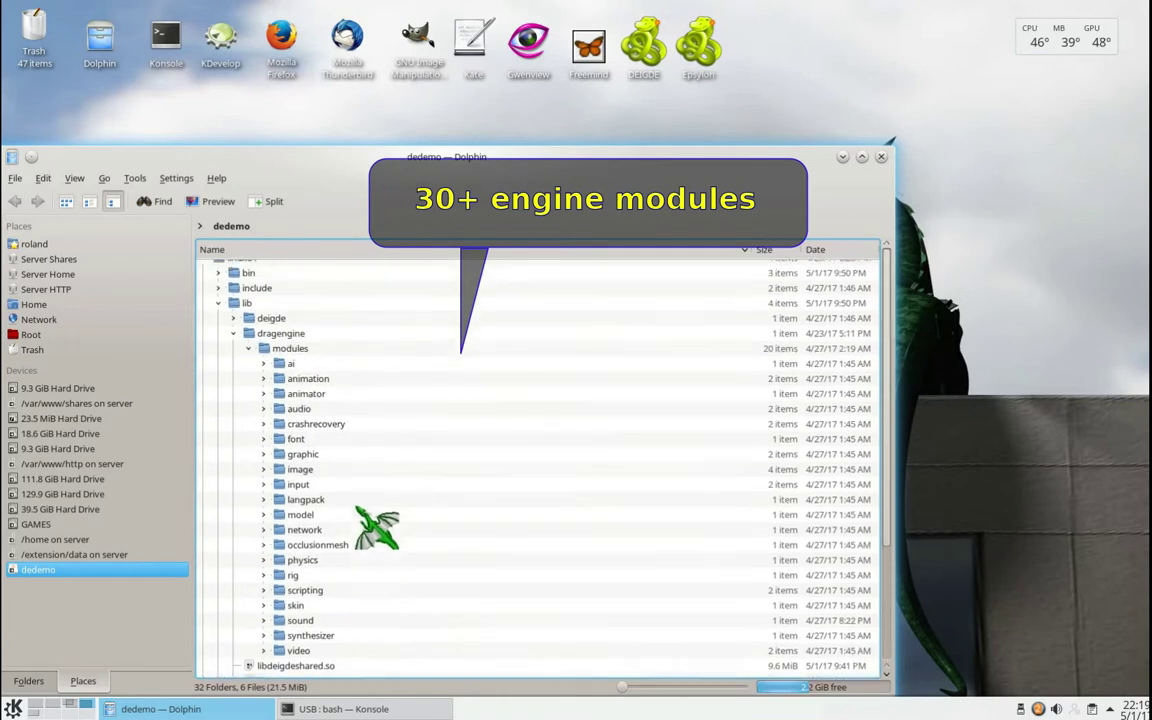
click(233, 358)
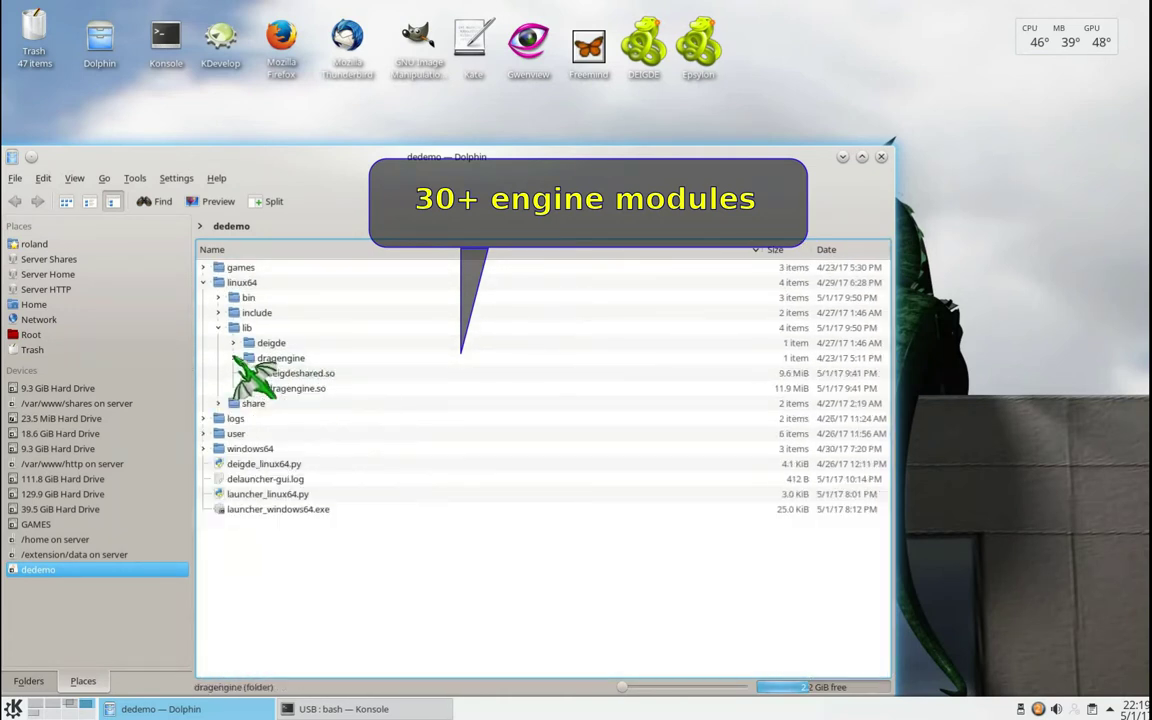
click(233, 343)
click(249, 358)
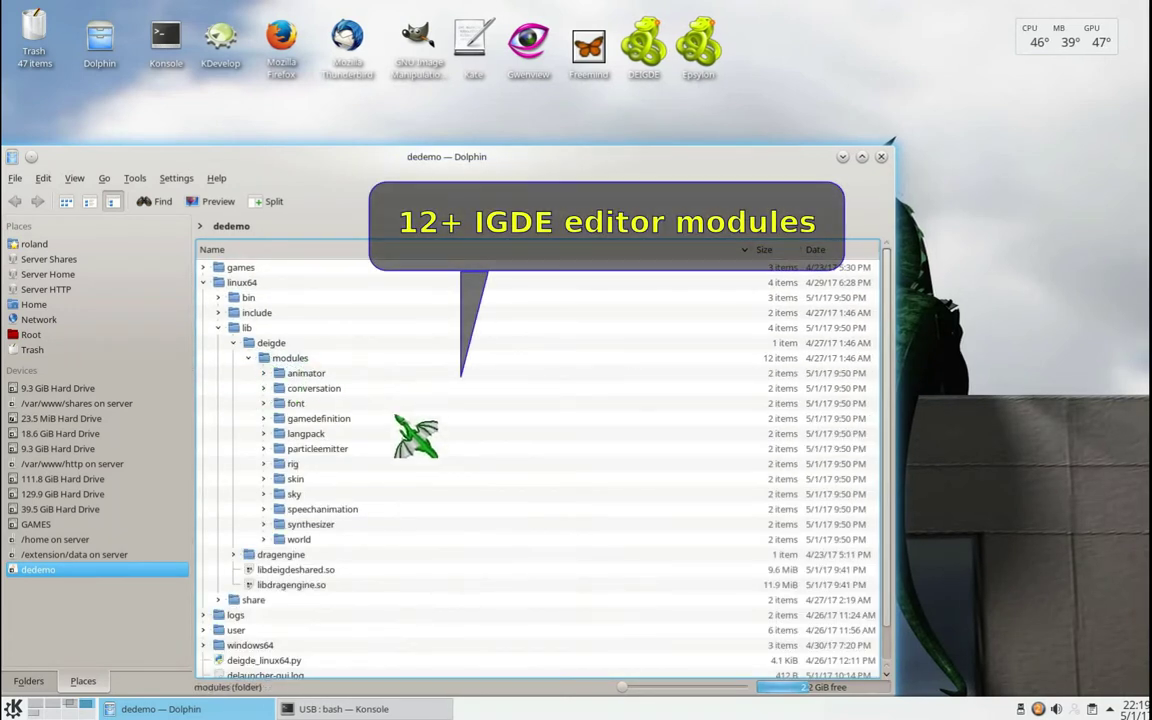
click(233, 343)
click(218, 328)
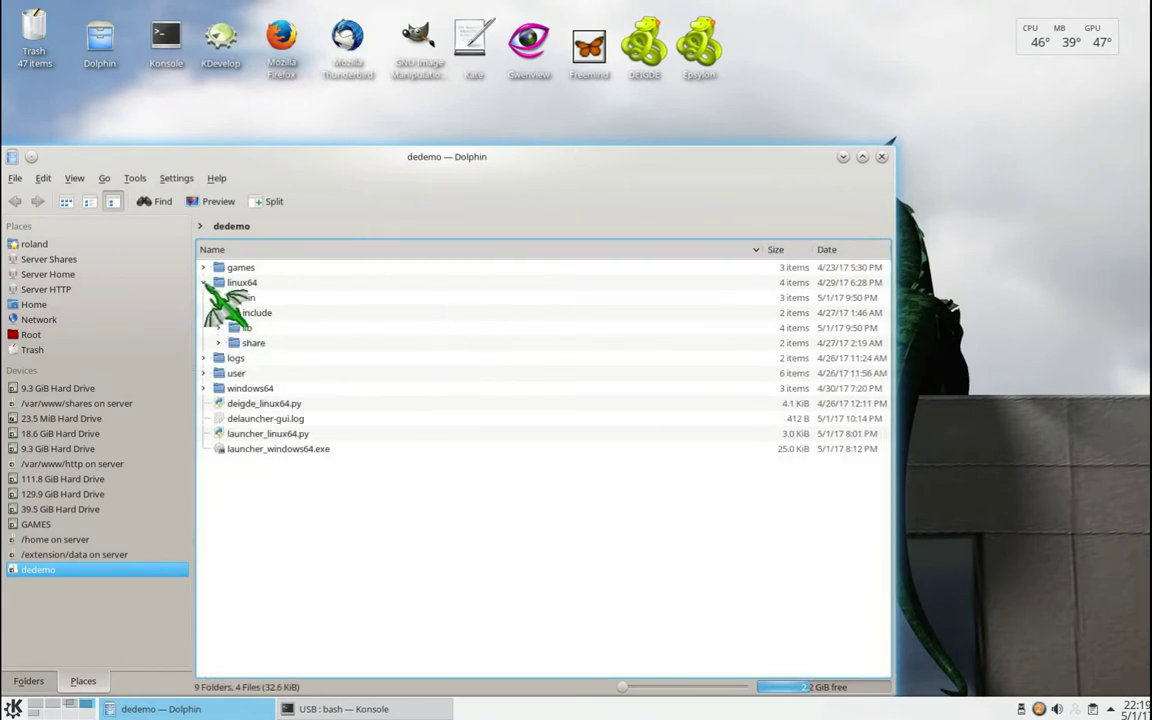
click(203, 282)
Examine the windows64 folder's DELaunchers/Bin files and Dragengine/Data/modules folders, collapsing the tree when done.
click(204, 329)
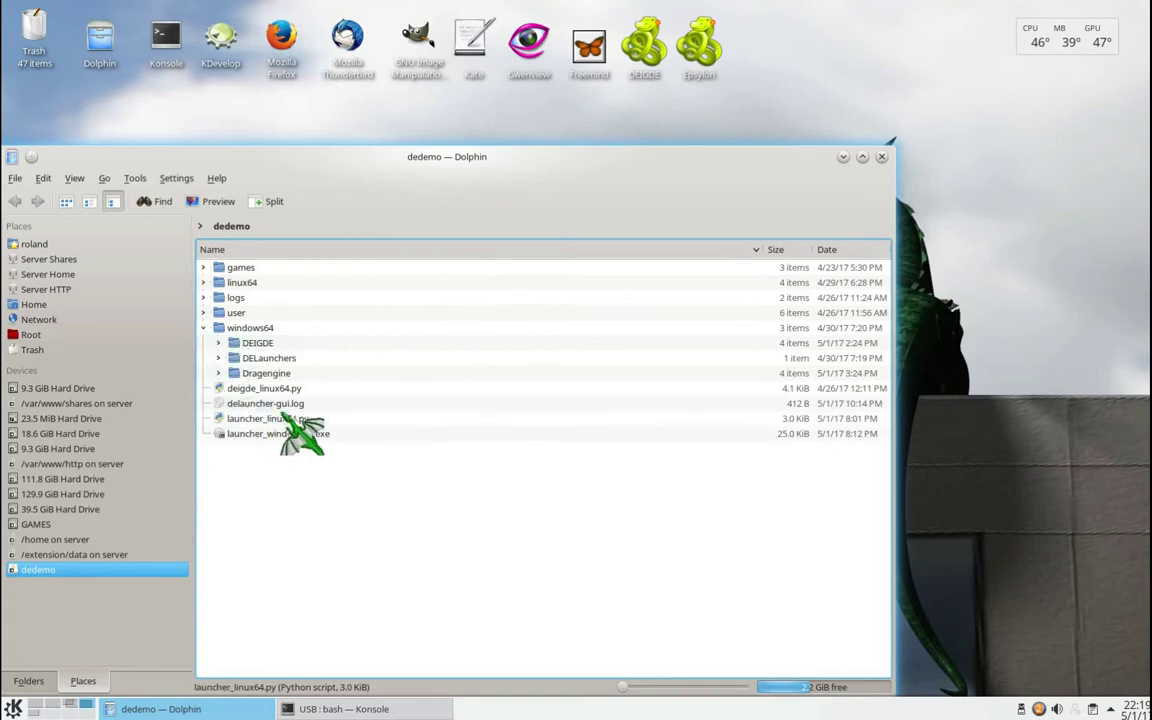
click(218, 358)
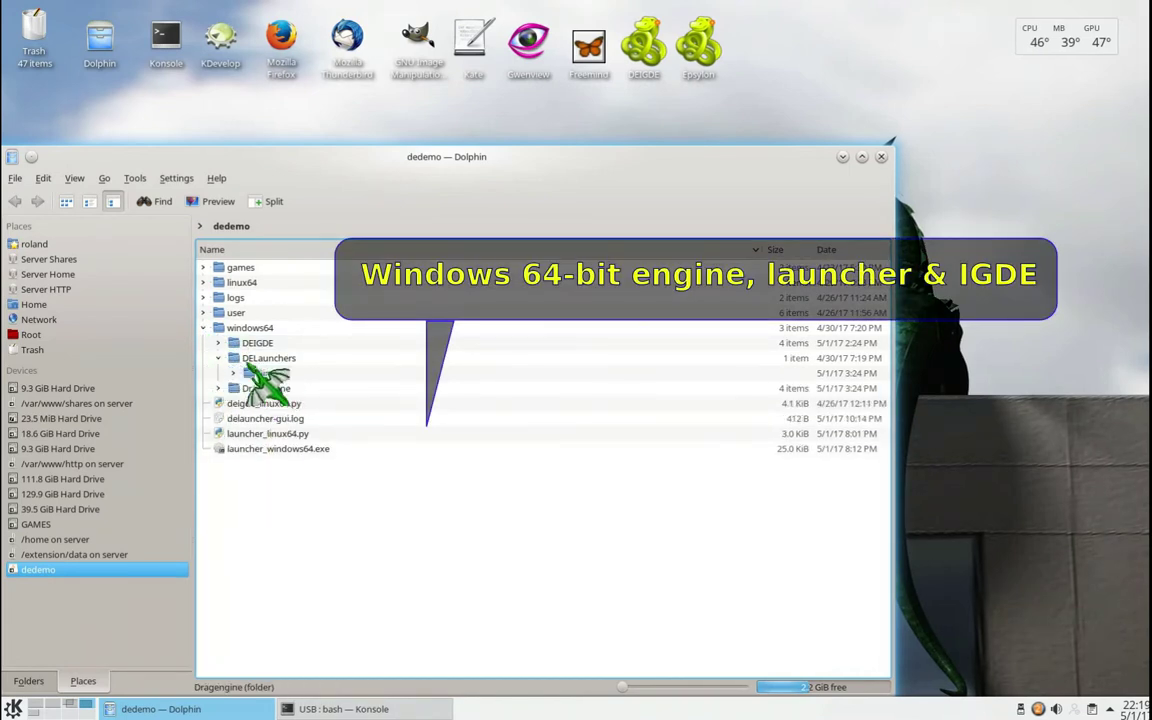
click(233, 373)
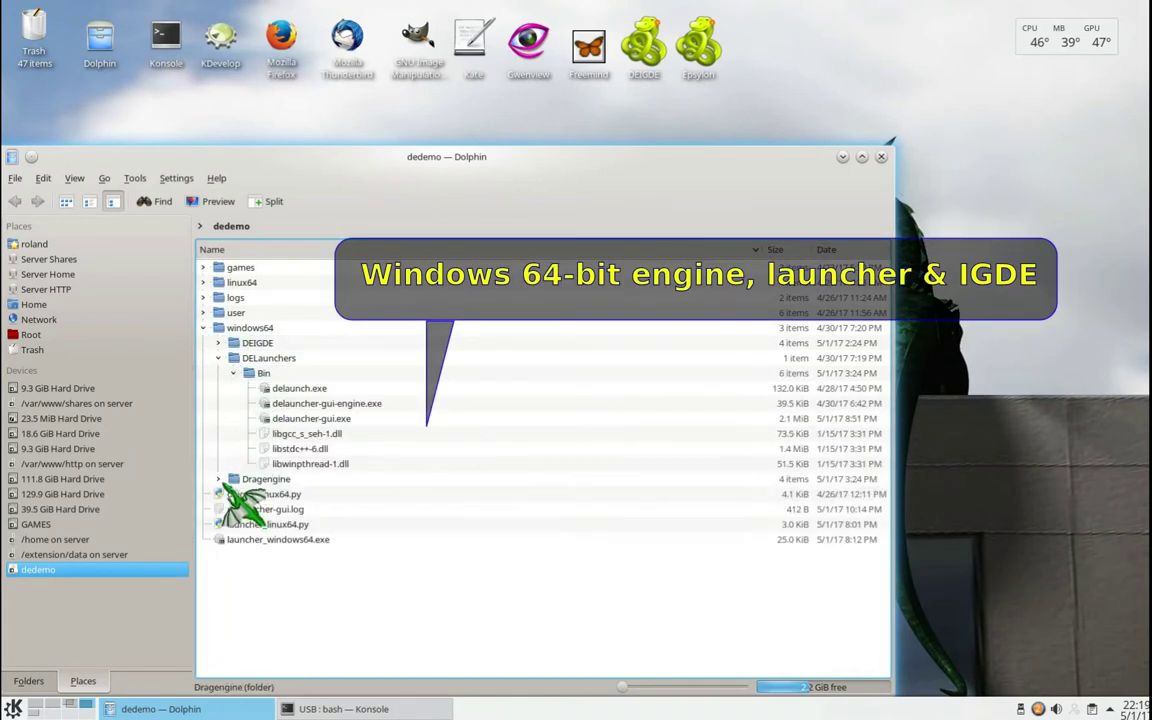
click(218, 479)
click(233, 494)
click(249, 509)
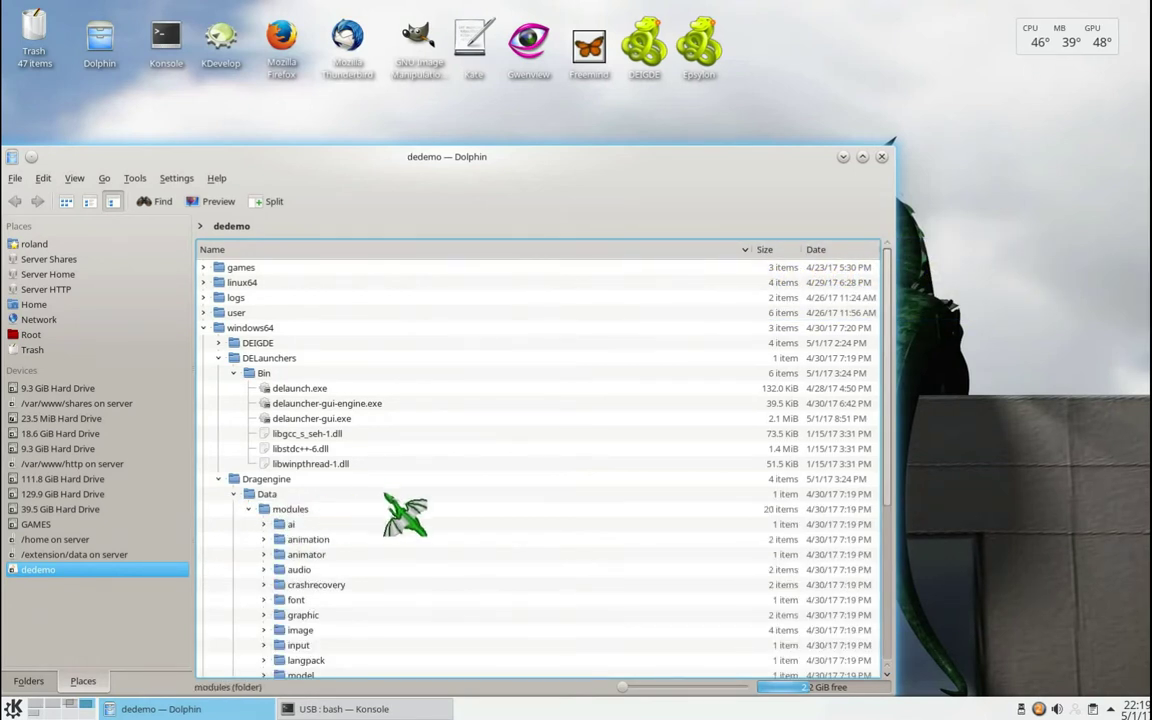
click(218, 479)
click(218, 358)
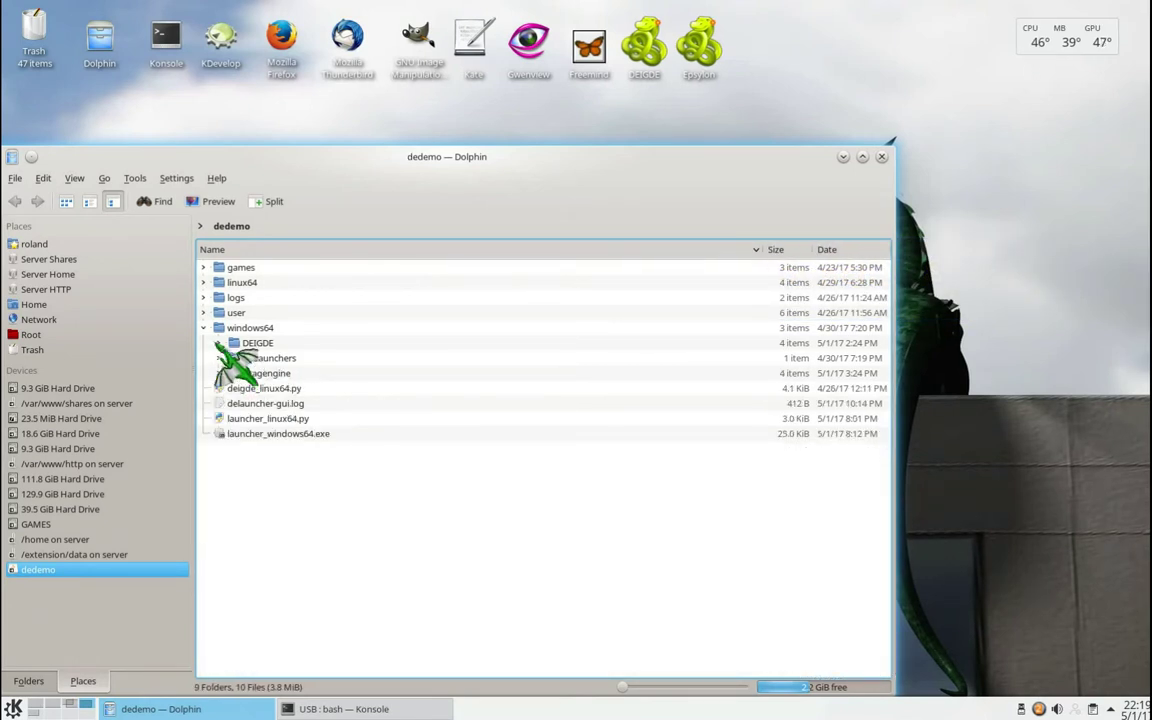
click(203, 328)
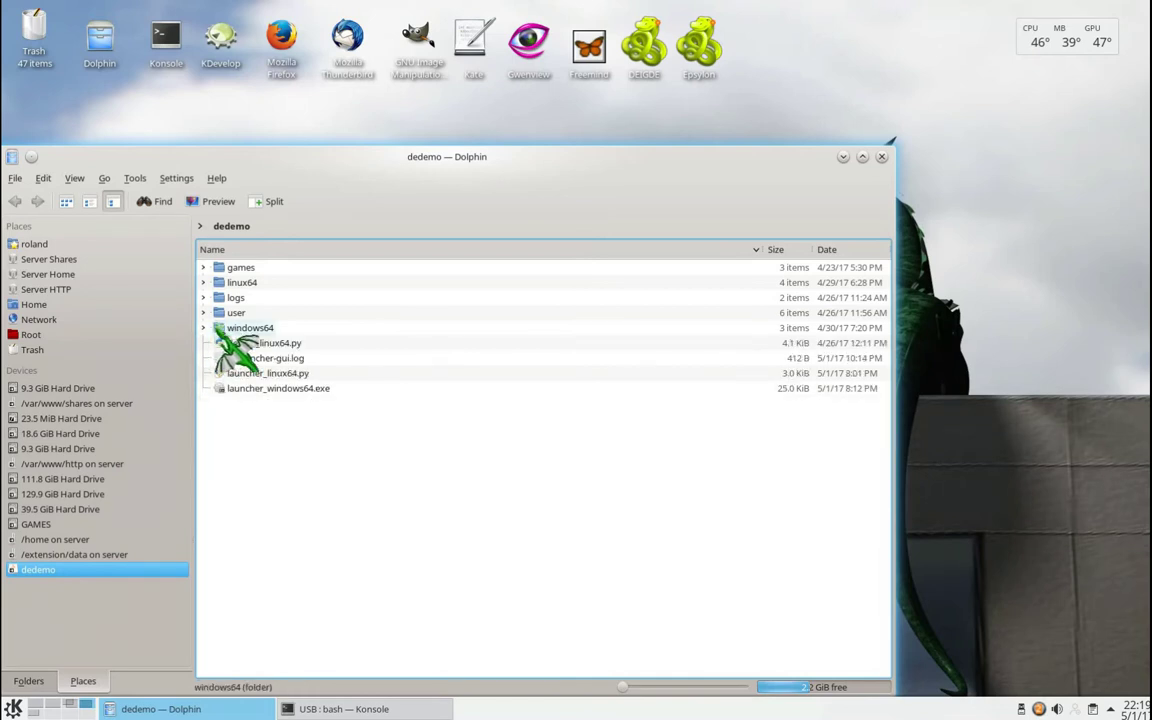
Examine the user folder's local cache for dragonscript_test_project and its Linux delauncher config, collapsing the tree when done.
click(203, 313)
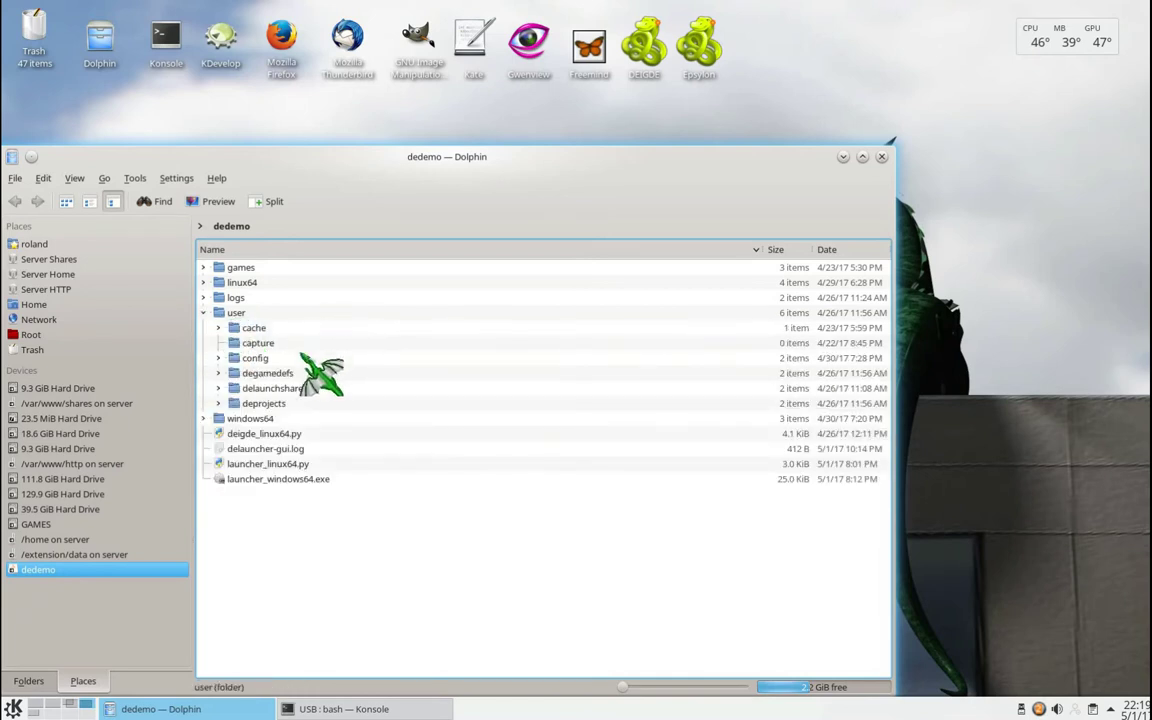
click(218, 328)
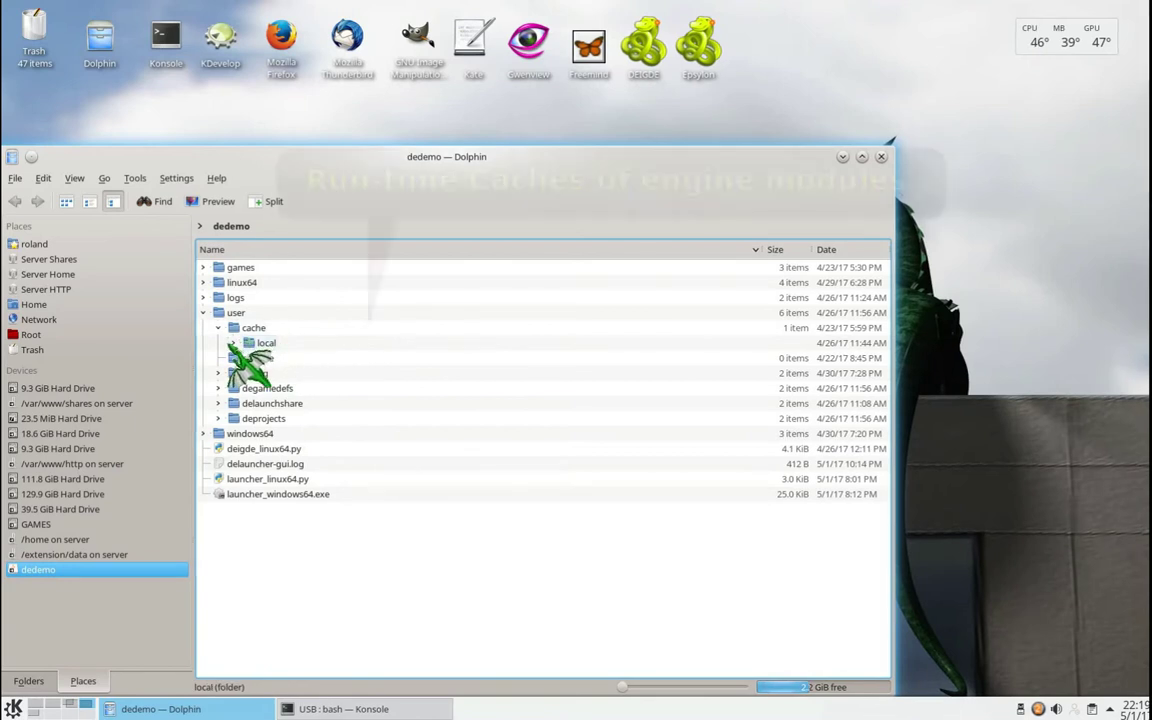
click(233, 343)
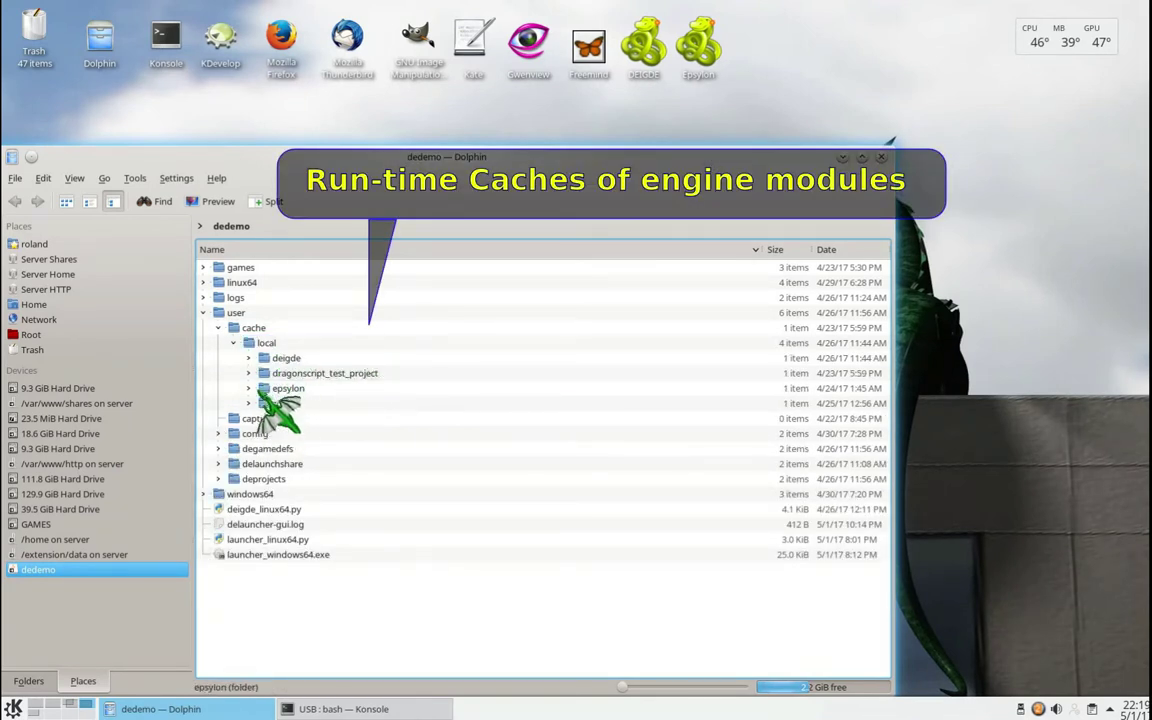
click(249, 373)
click(264, 388)
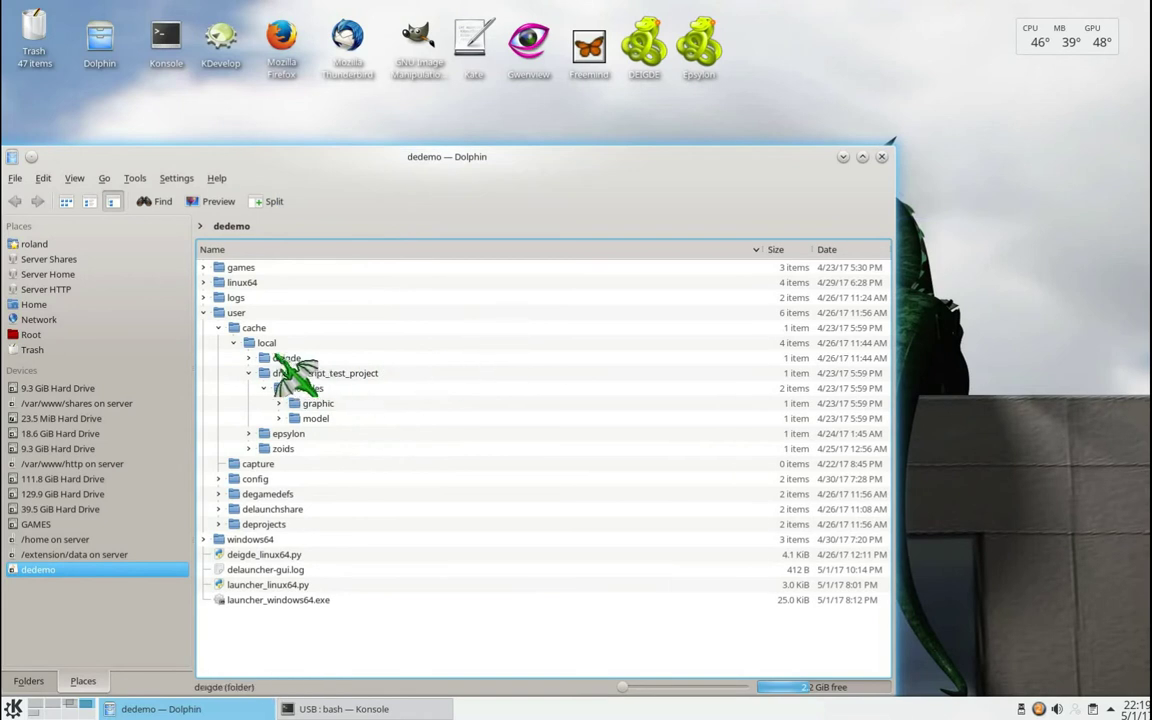
click(233, 343)
click(218, 328)
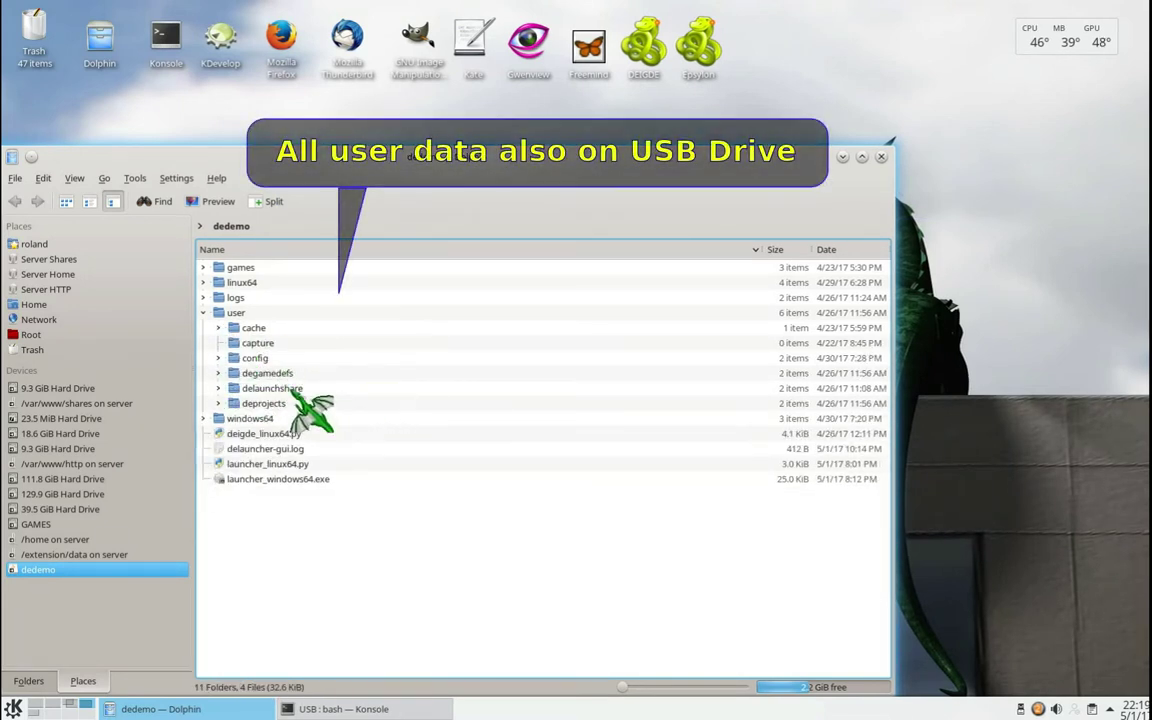
click(218, 358)
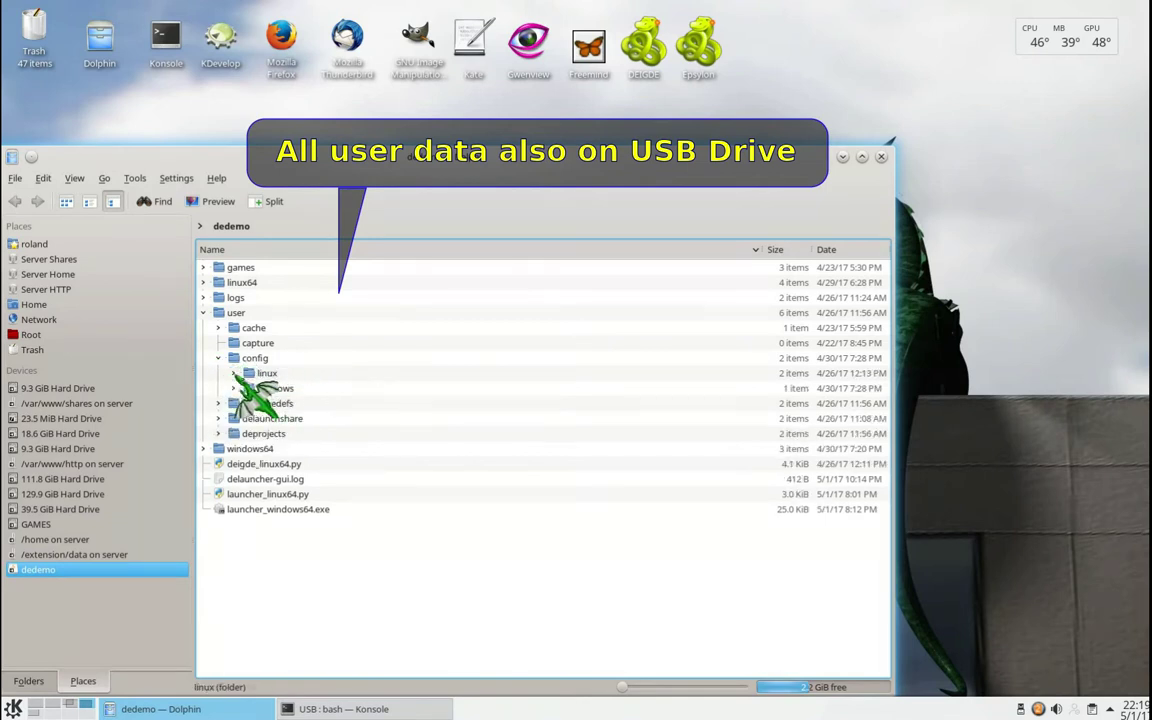
click(233, 373)
click(249, 403)
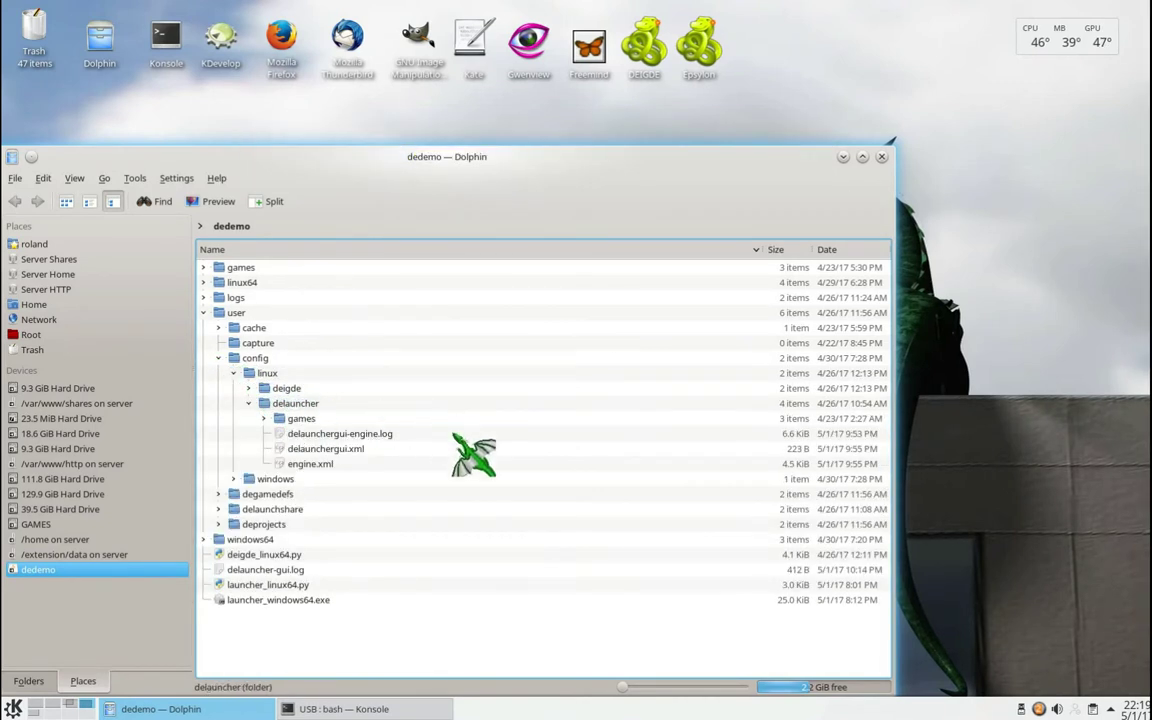
click(218, 358)
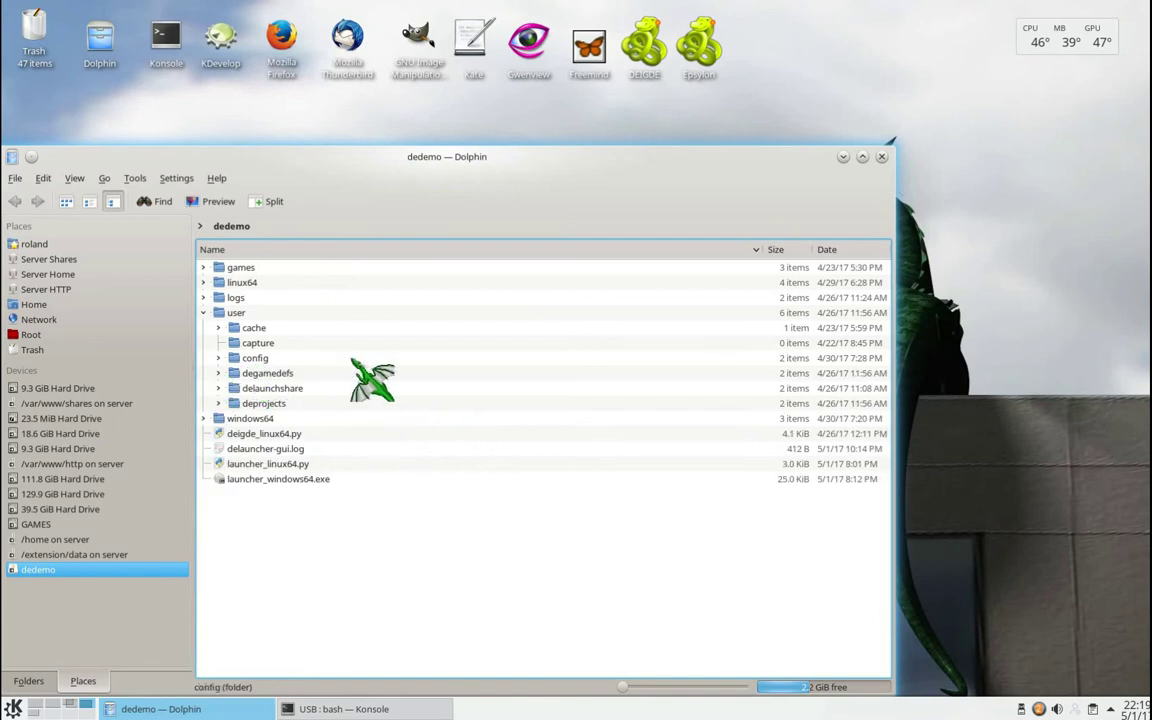
click(204, 313)
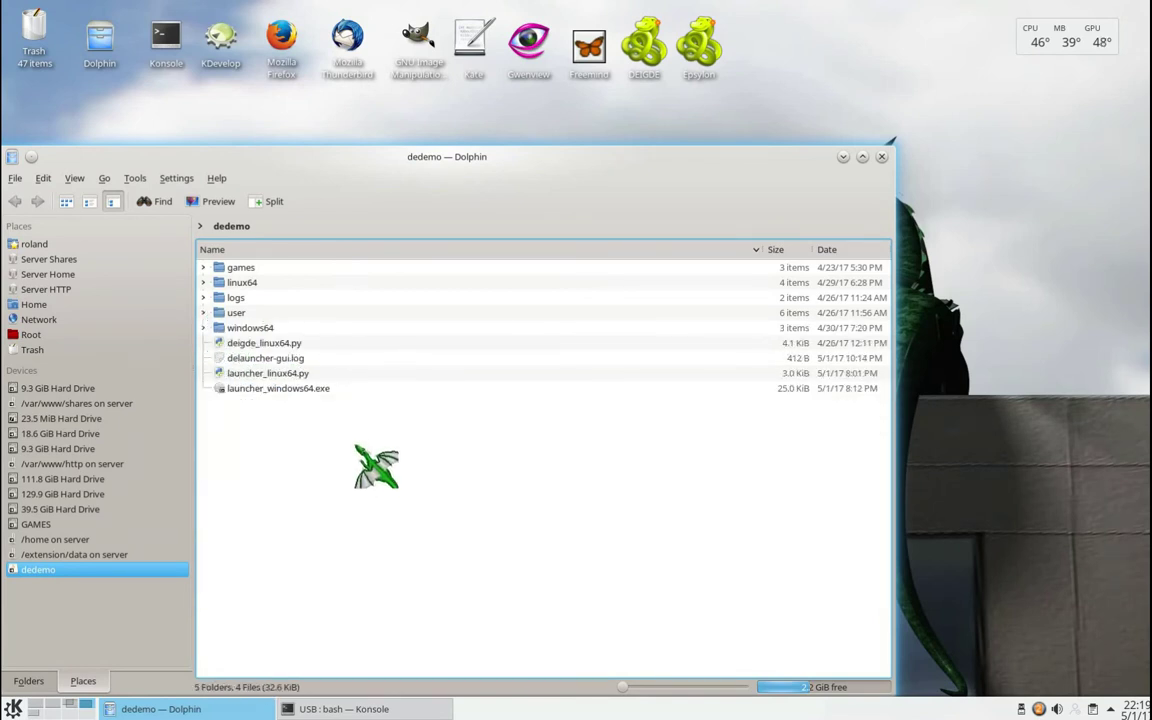
Open a terminal in the dedemo folder and start the launcher with "python launcher_linux64.py".
key(shift+F4)
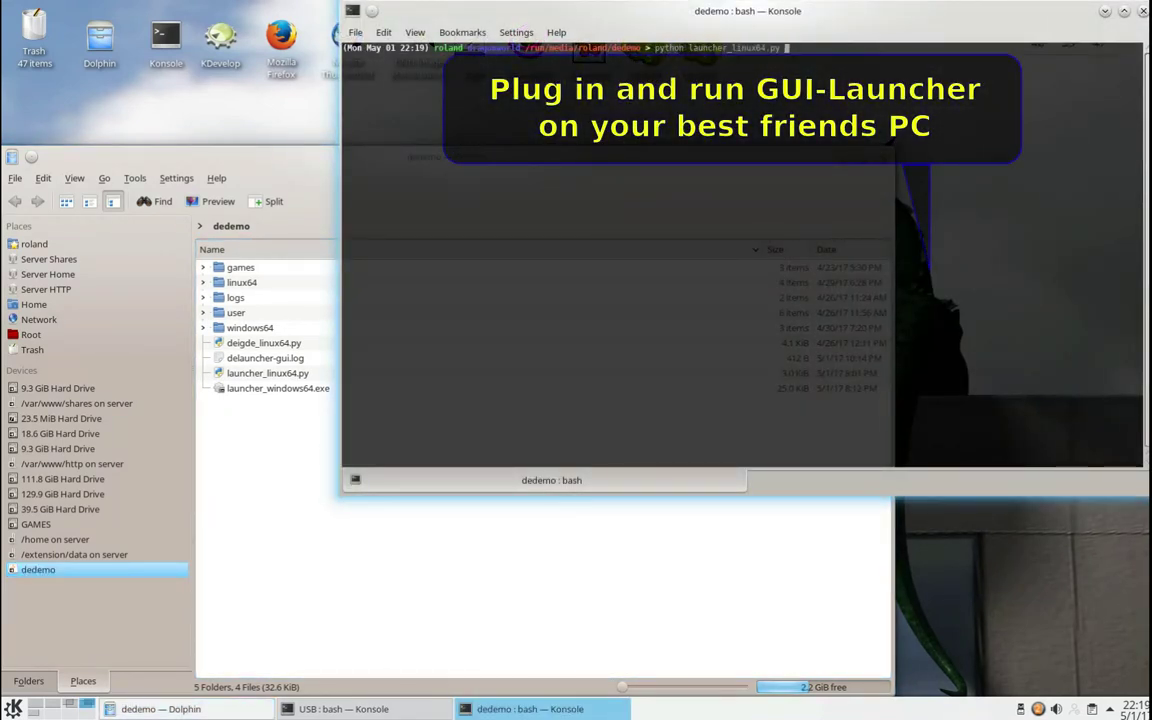
text(python launcher_linux64.py)
key(Return)
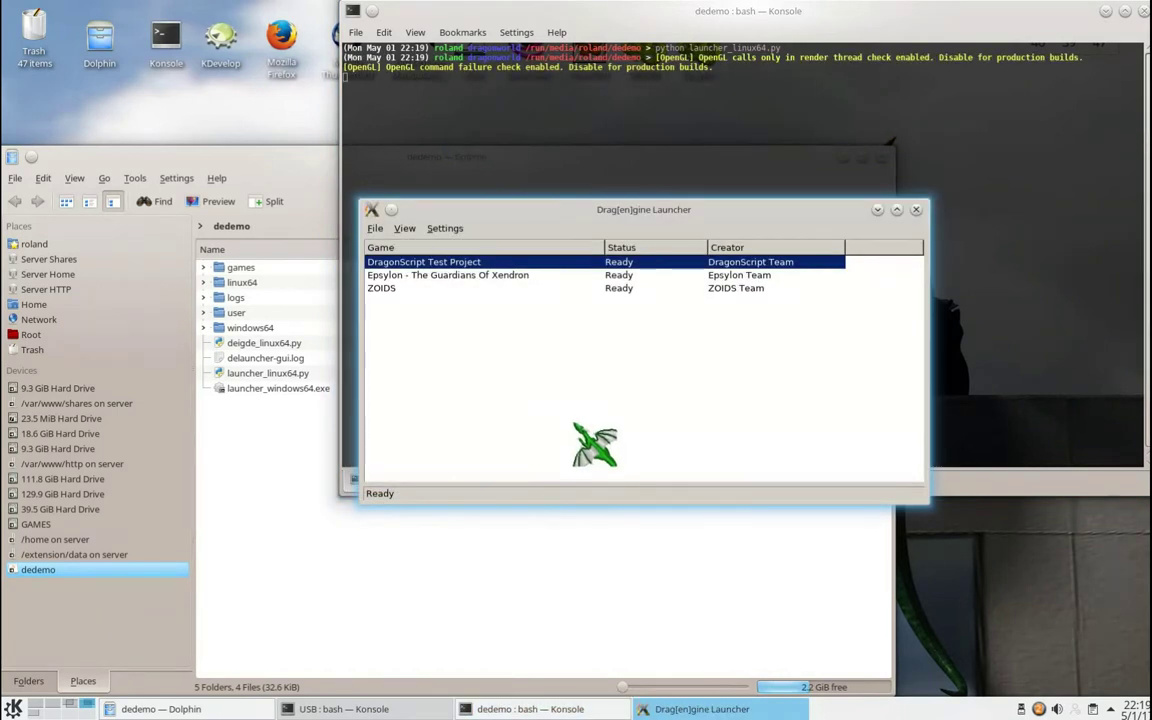
Examine the engine paths and the Default profile's module systems and run parameters in Engine Properties, cancelling the profile editor and closing the dialog.
click(445, 228)
click(465, 248)
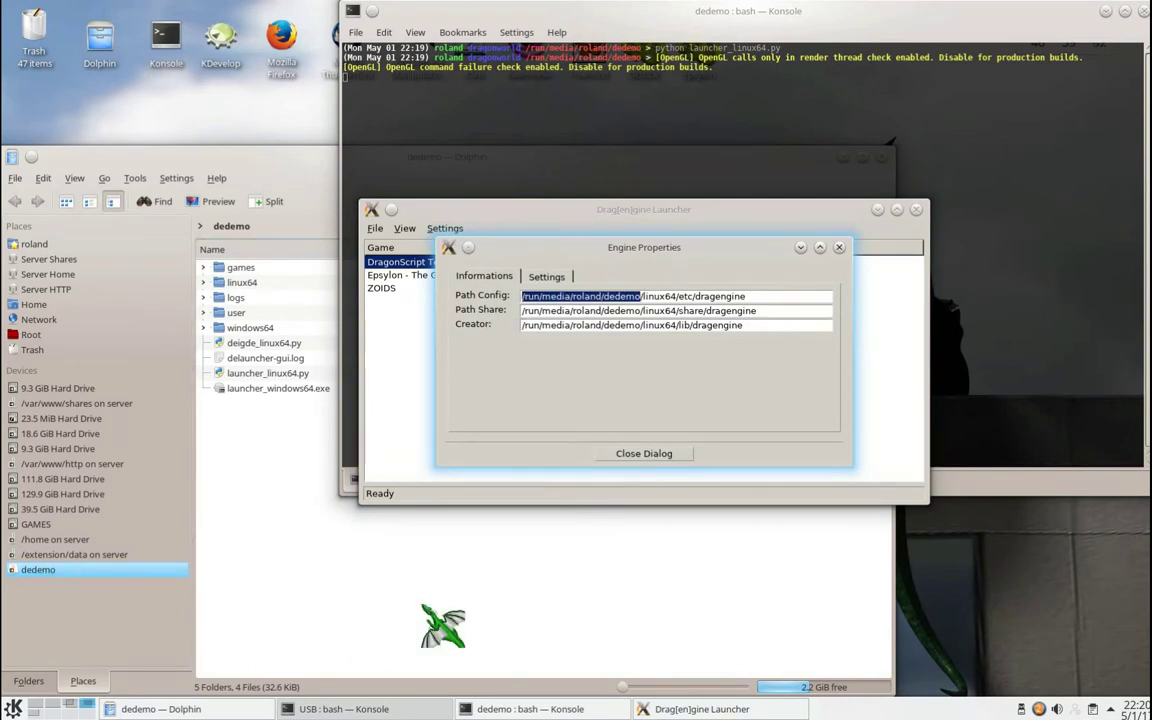
click(546, 276)
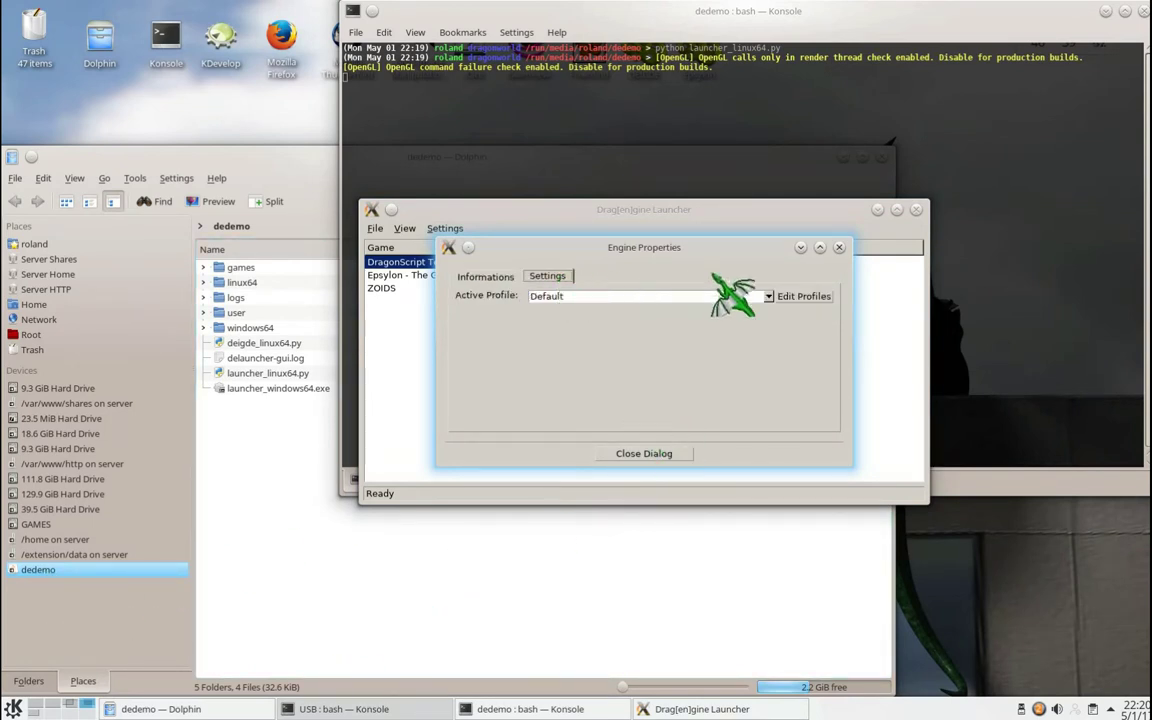
click(804, 297)
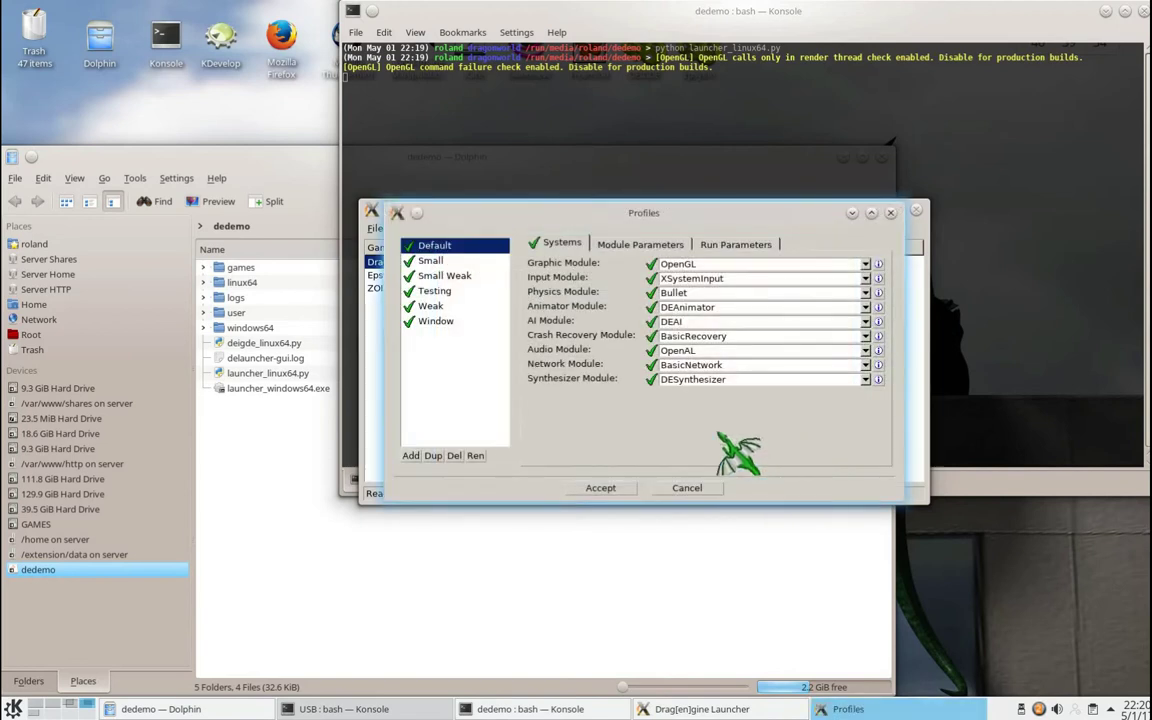
click(736, 245)
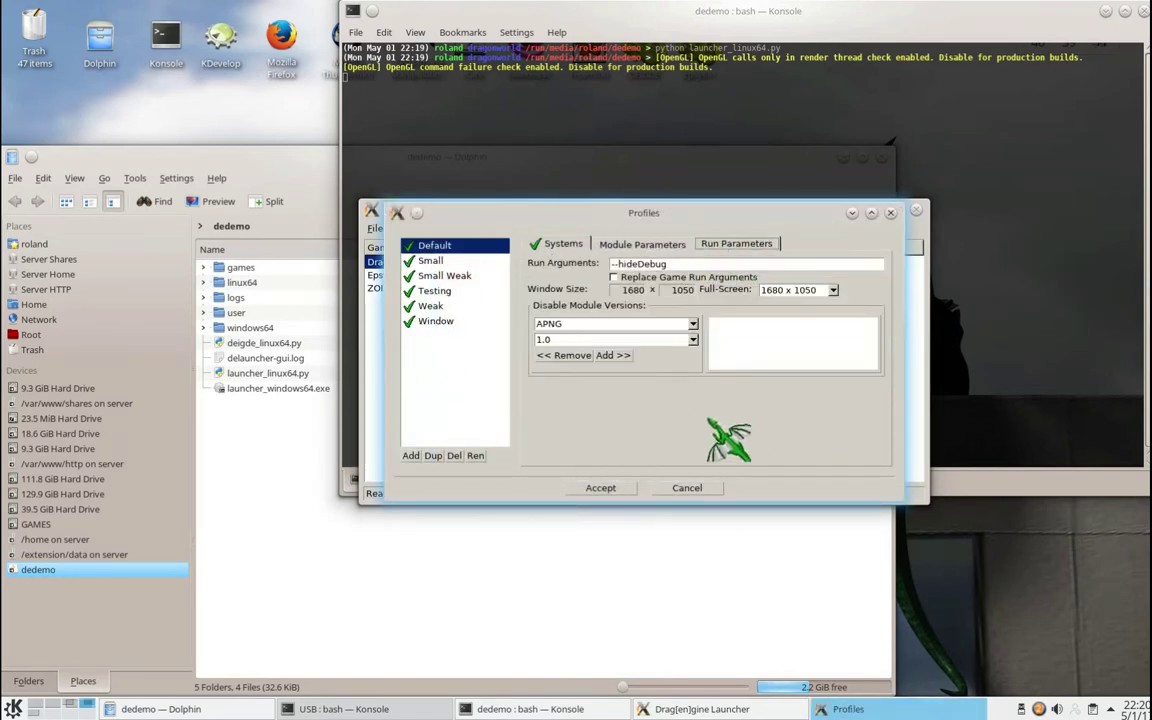
click(440, 275)
click(452, 247)
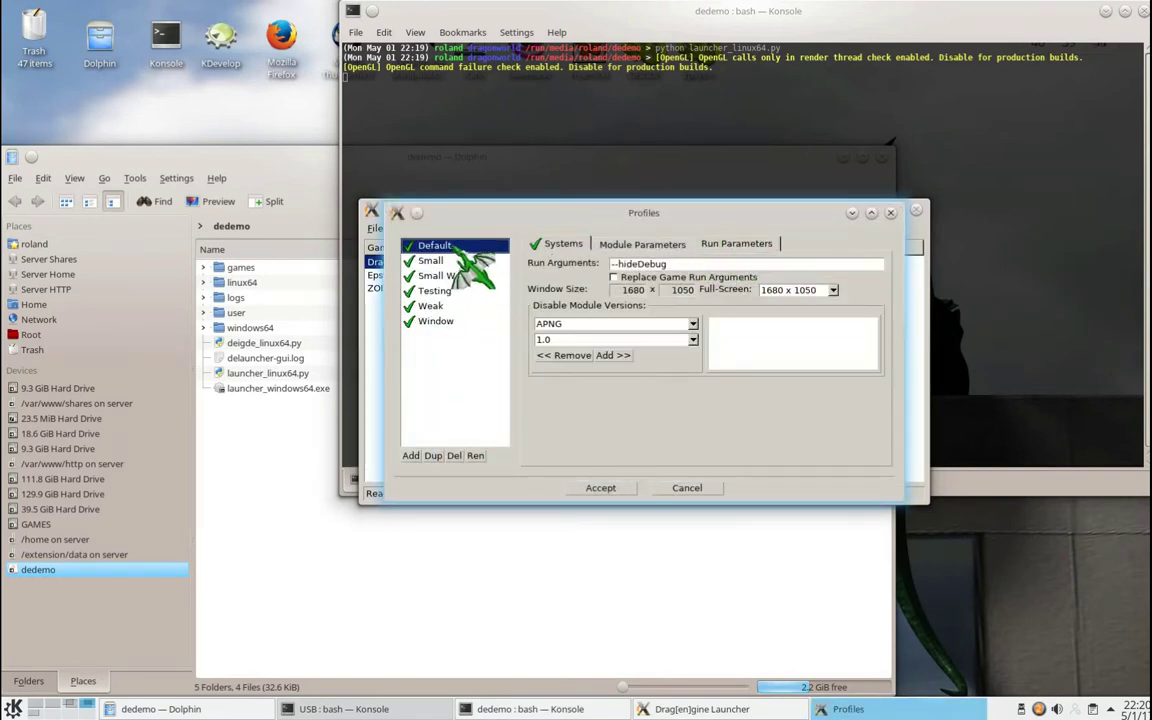
click(688, 488)
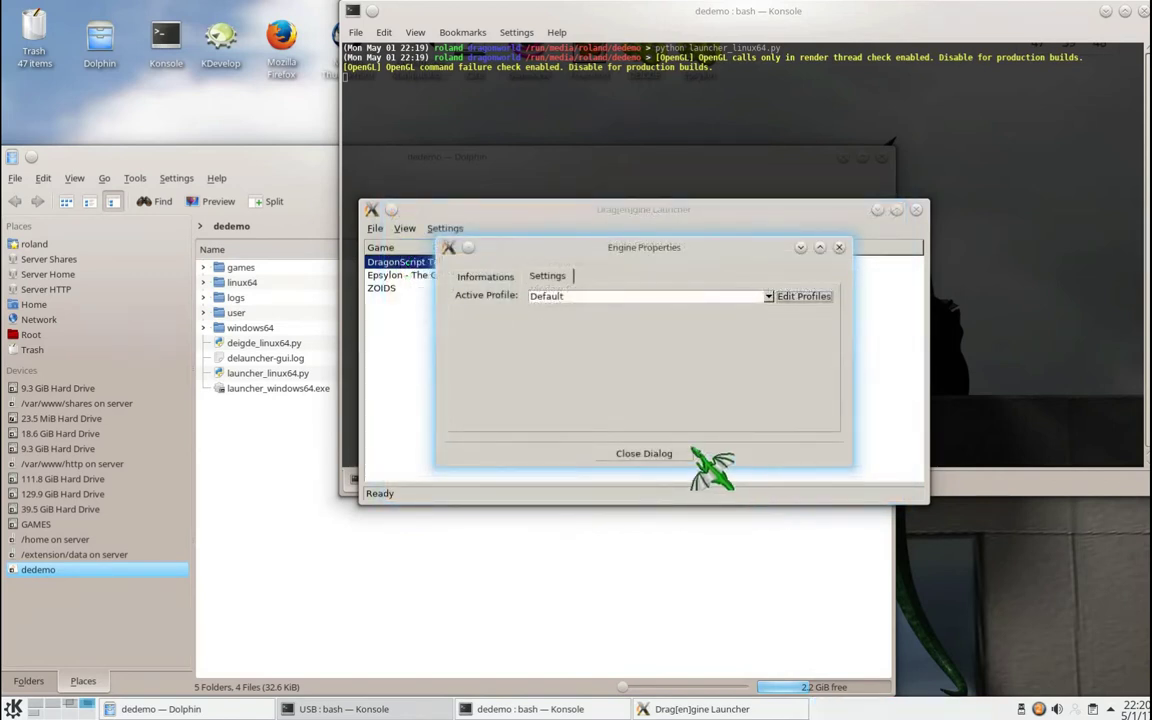
click(662, 455)
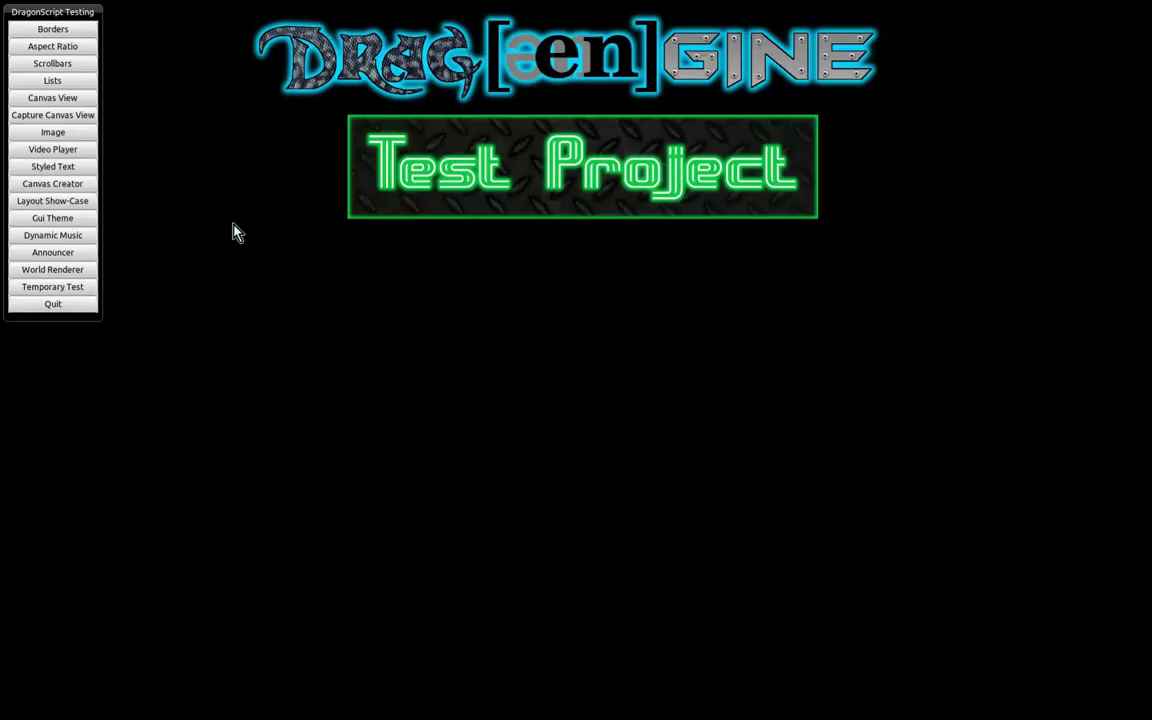
In the DragonScript Test Project, show the Video Player and Gui Theme tests in separately positioned windows and quit the project.
click(78, 151)
drag(445, 199, 316, 271)
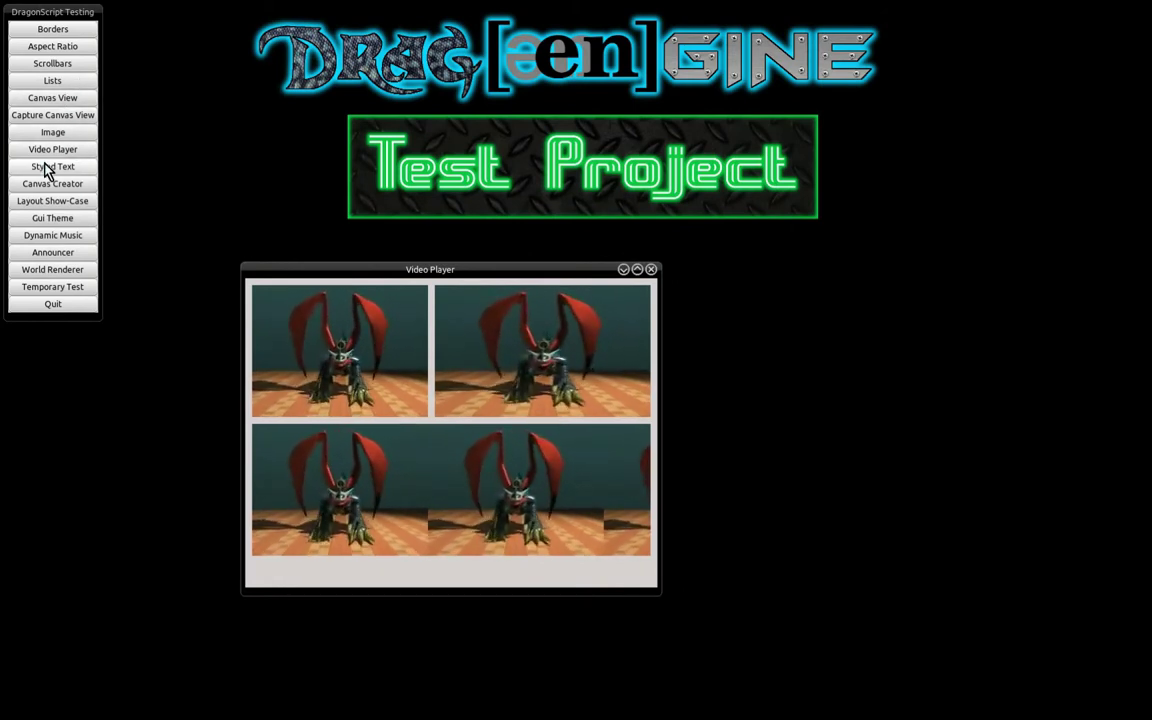
click(48, 218)
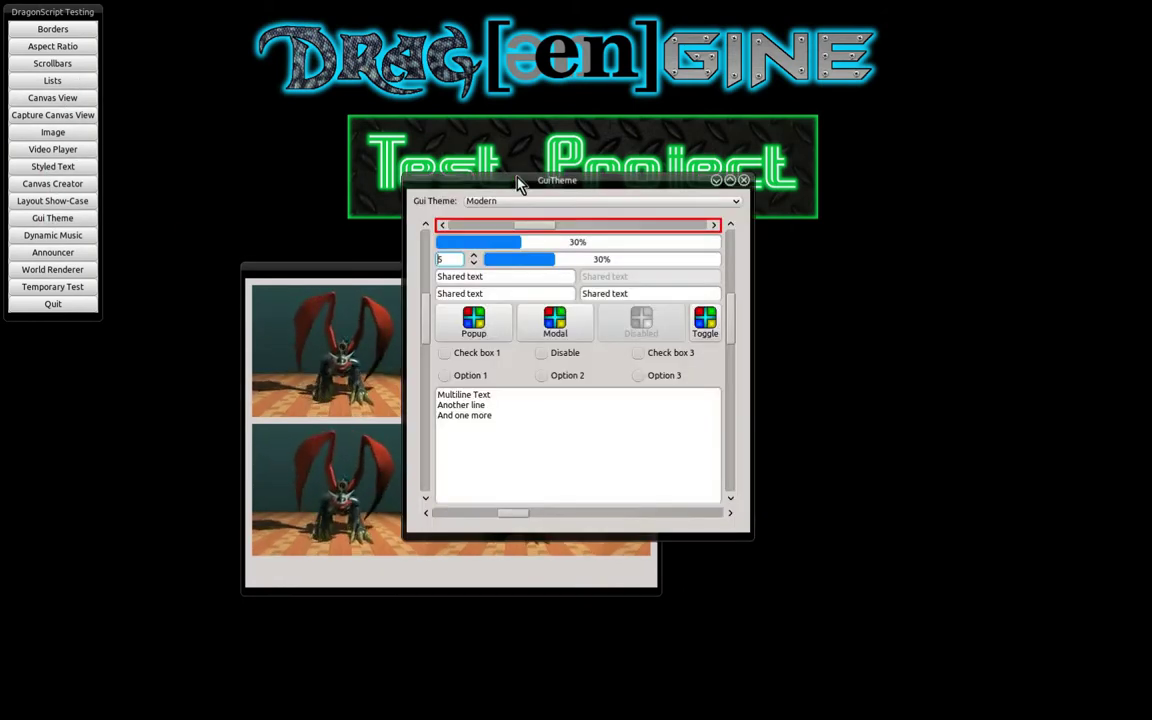
drag(520, 186, 697, 122)
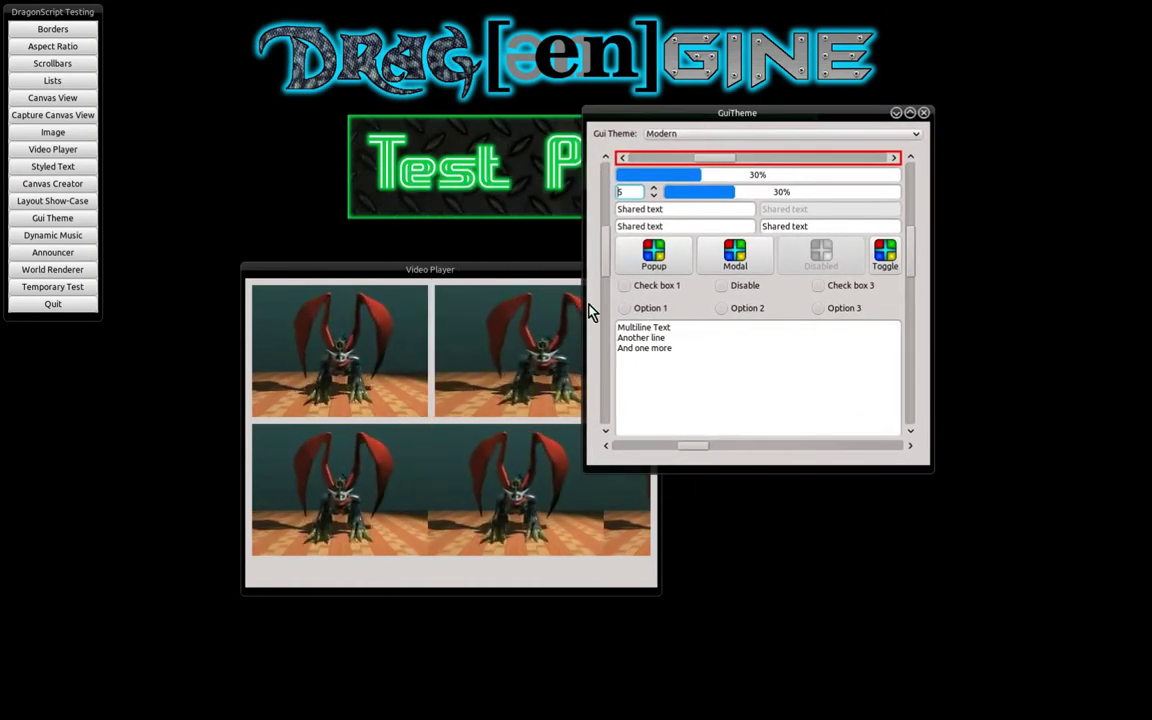
click(85, 307)
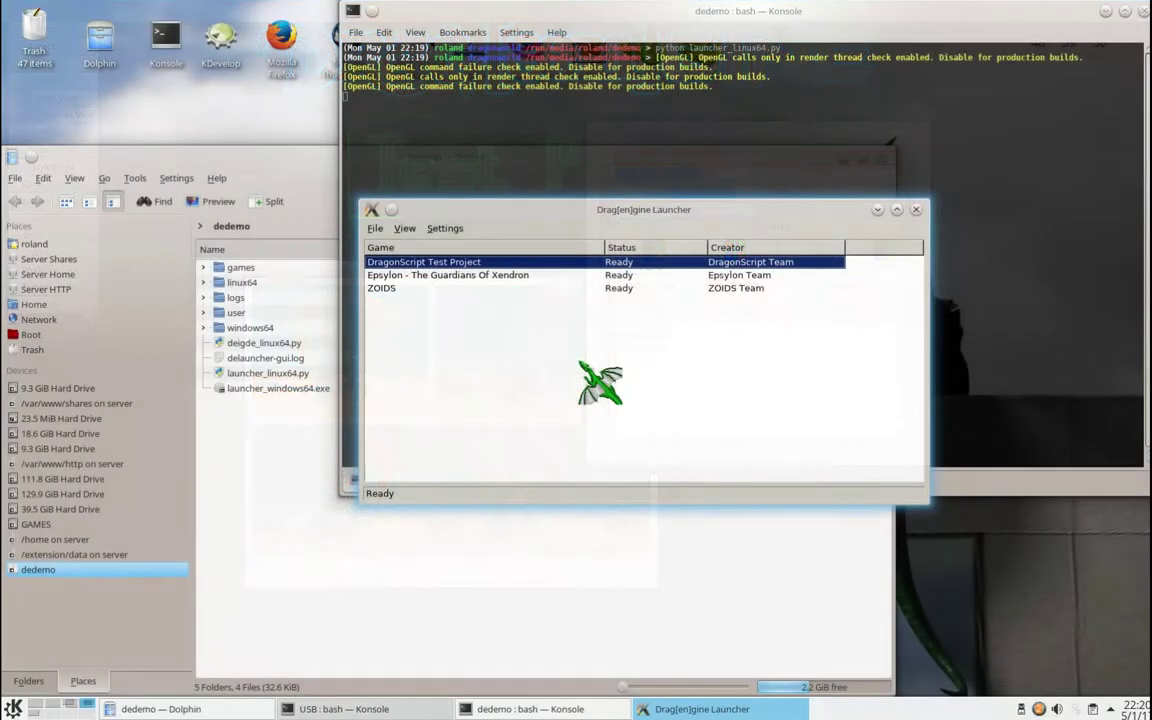
Launch Epsylon - The Guardians Of Xendron, start a single-player session and teleport the player to the Old Industrial Area.
double_click(526, 276)
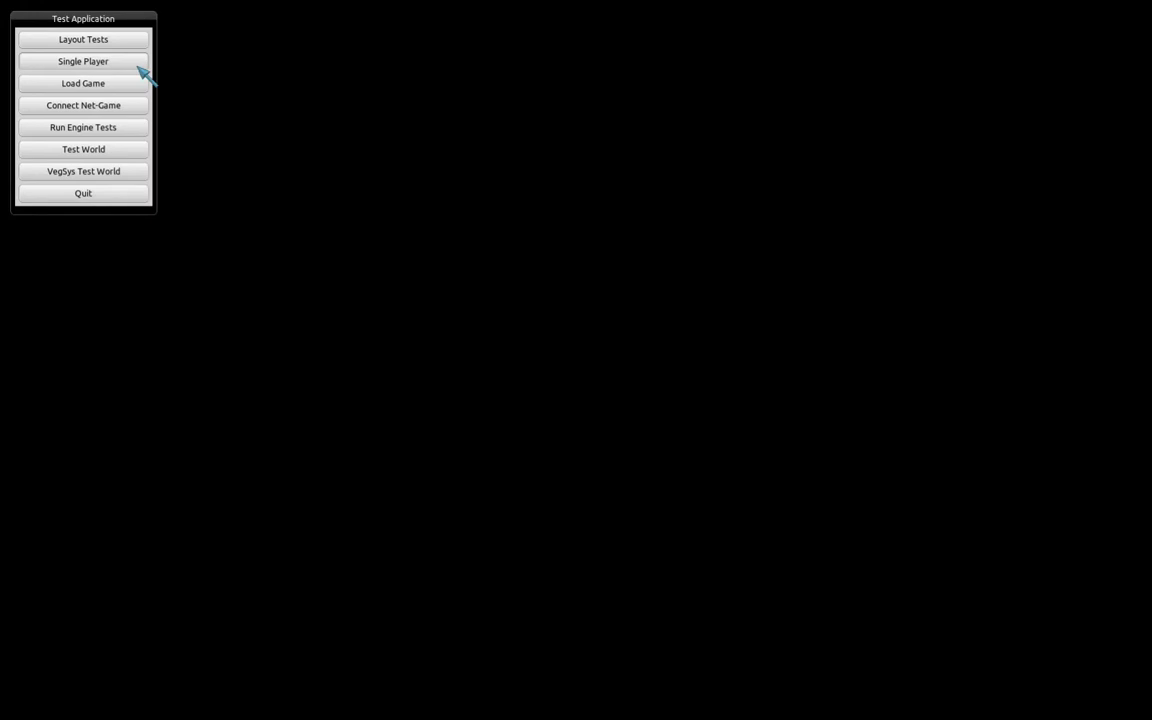
click(140, 66)
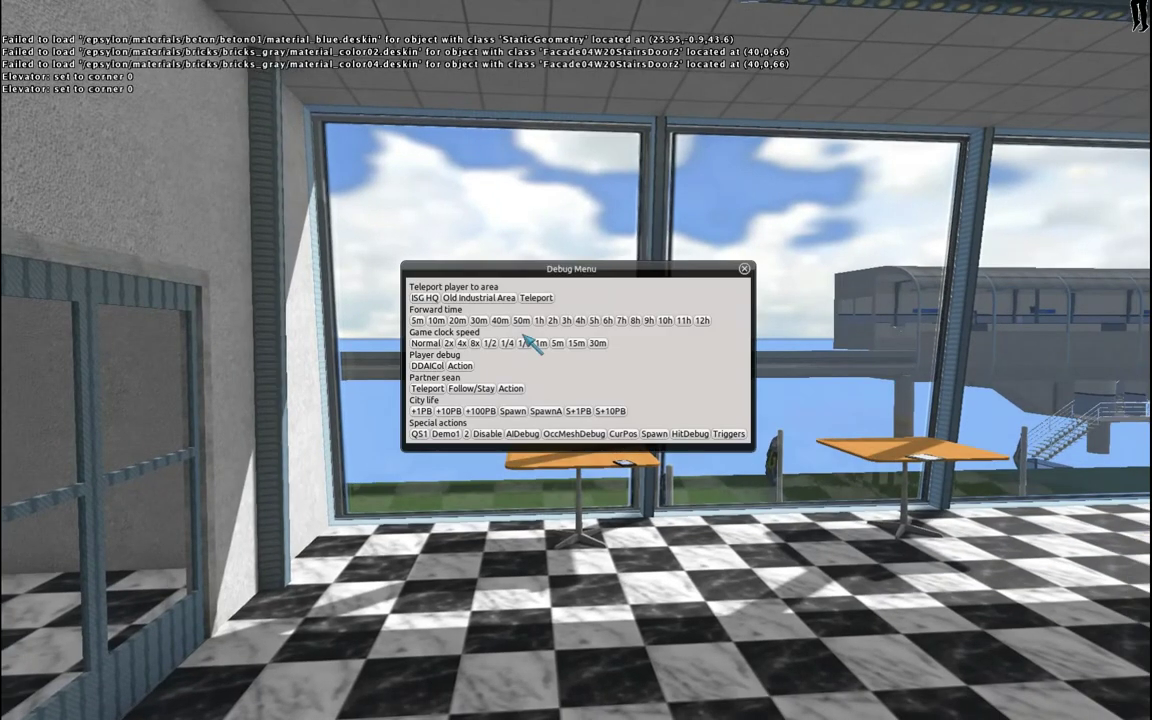
click(496, 298)
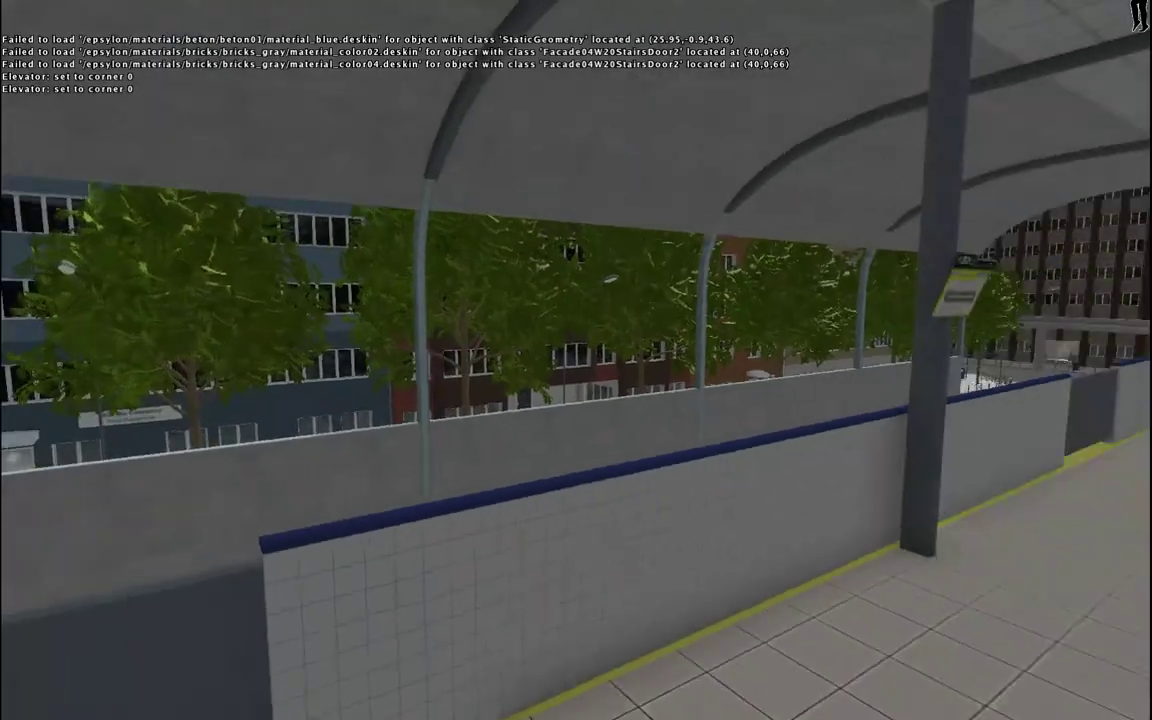
Walk from the station platform down to the street to view the Old Industrial Area, and leave the game.
key(w)
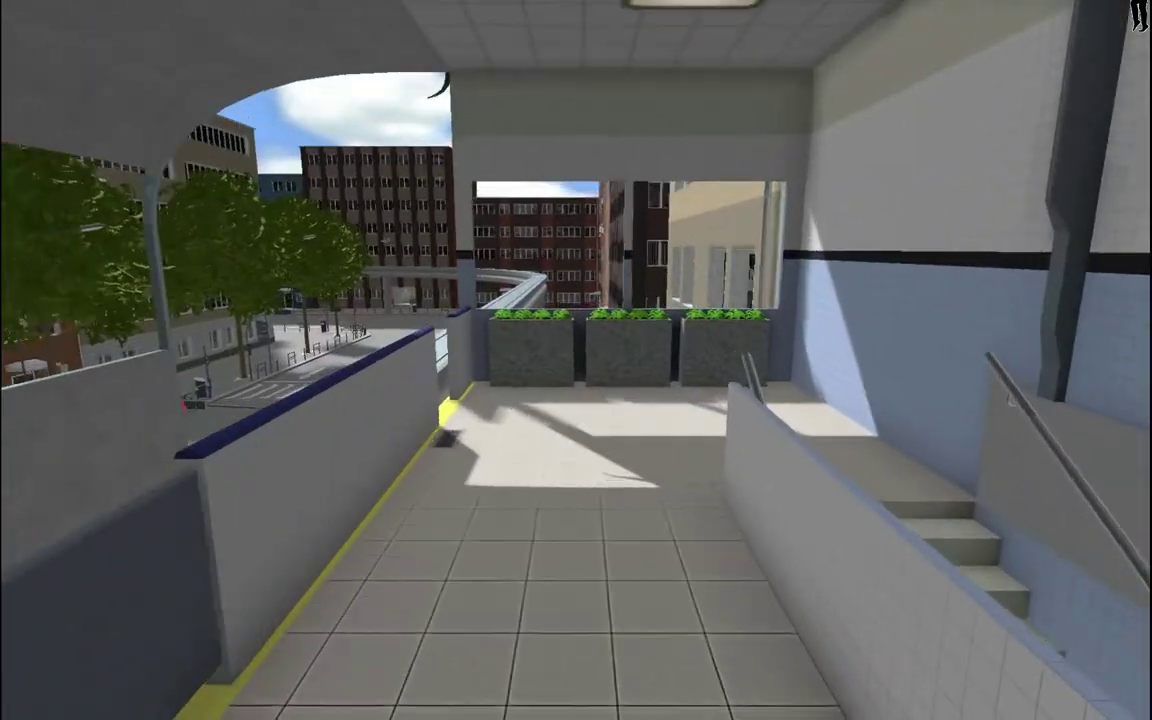
key(w)
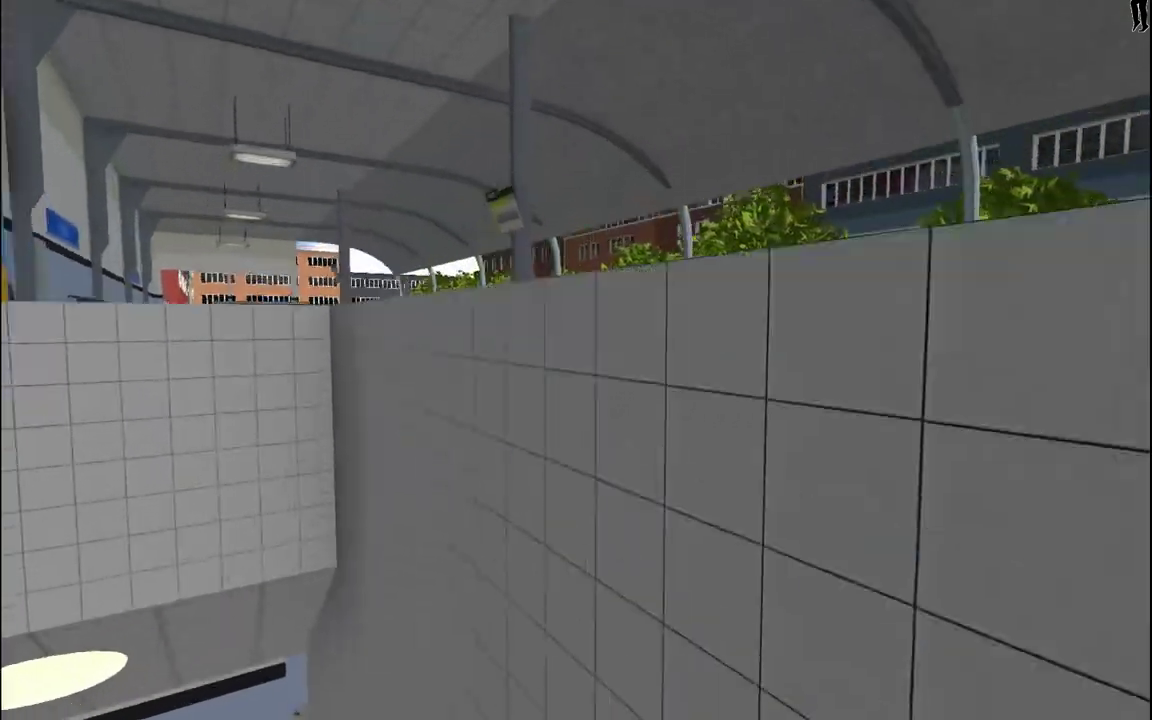
key(w)
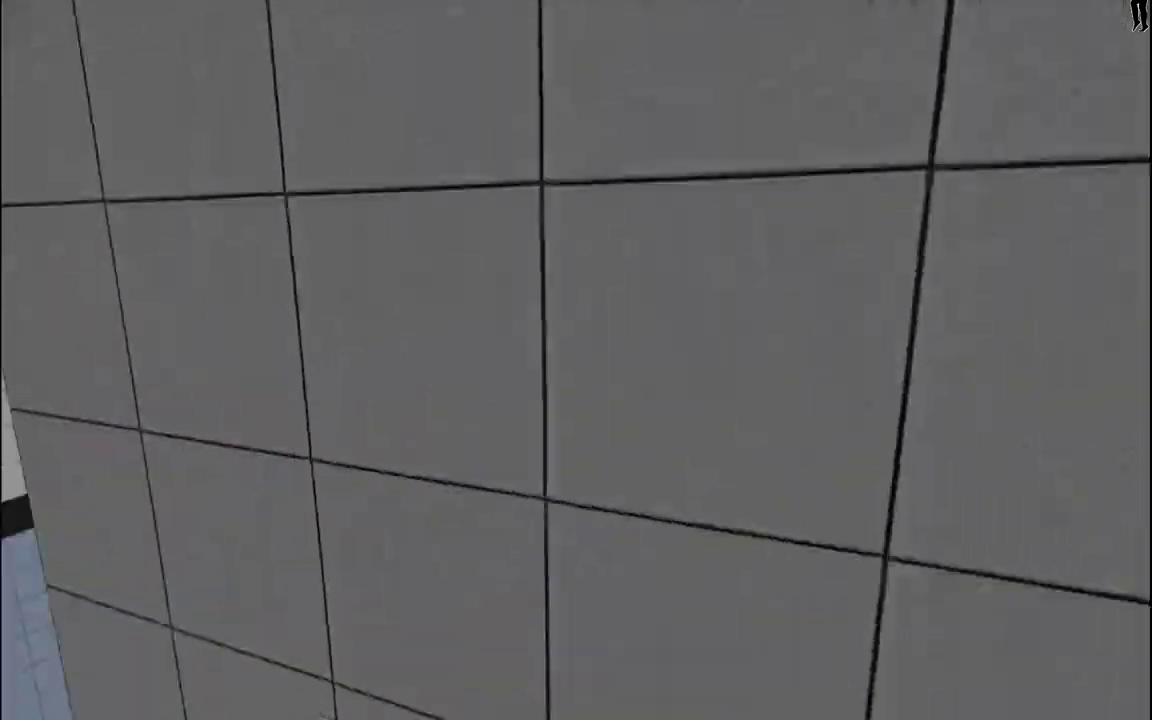
key(w)
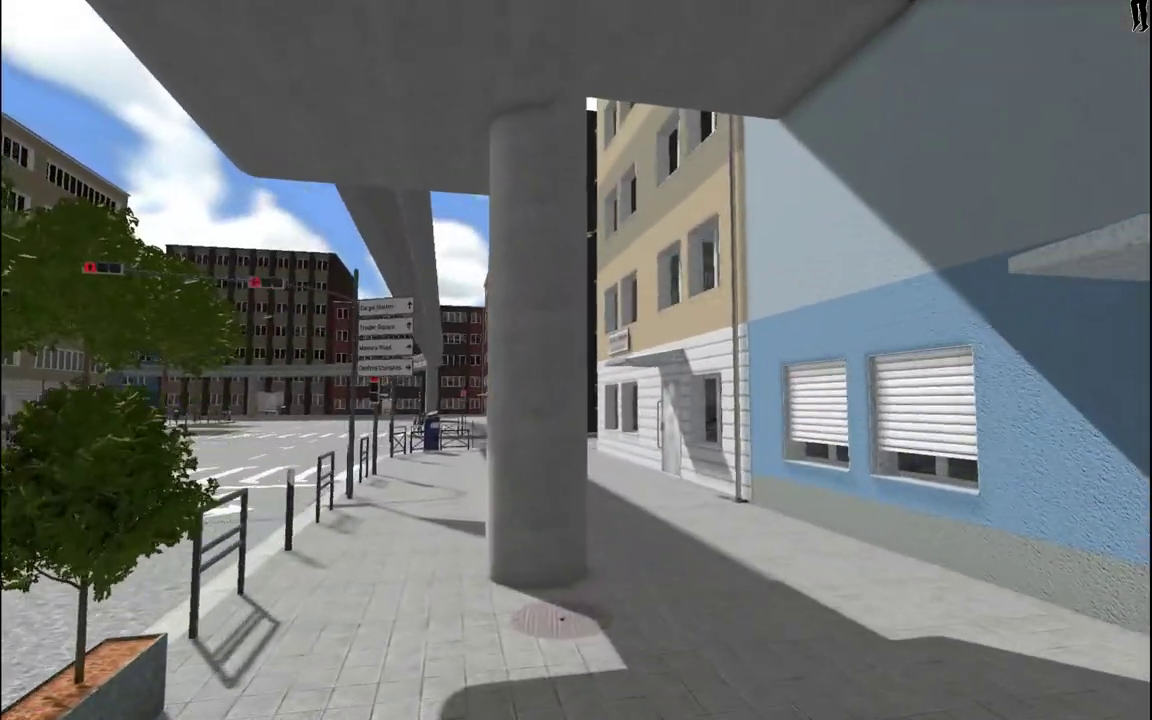
key(w)
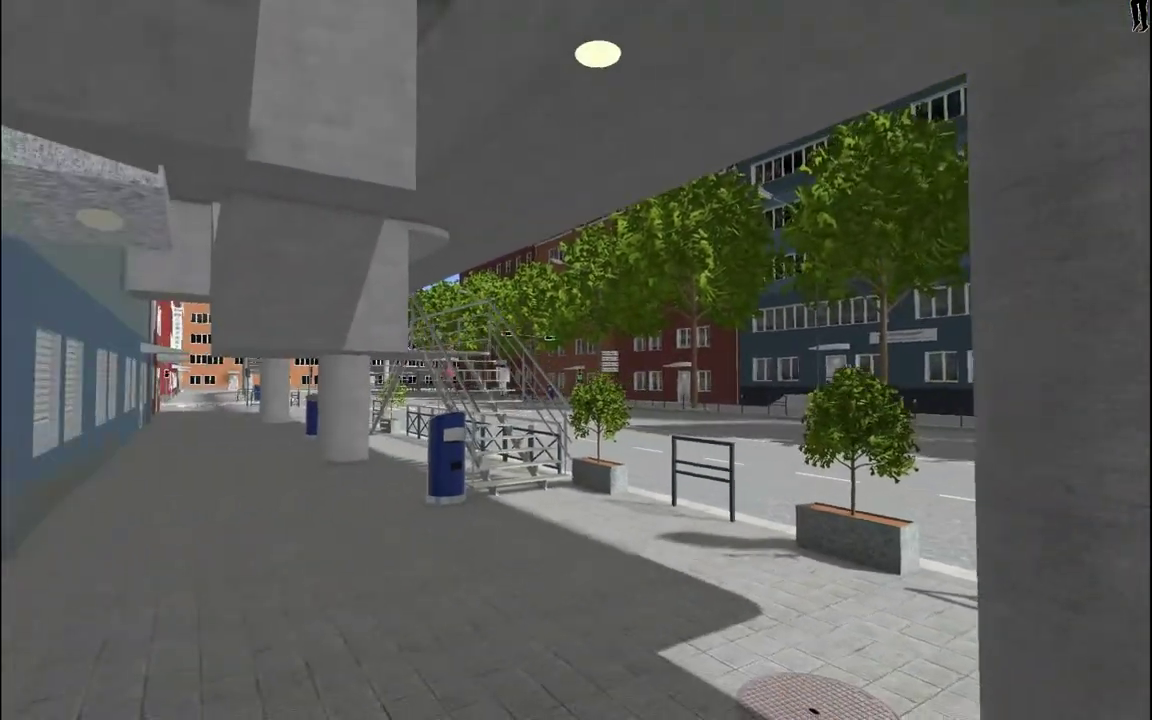
key(w)
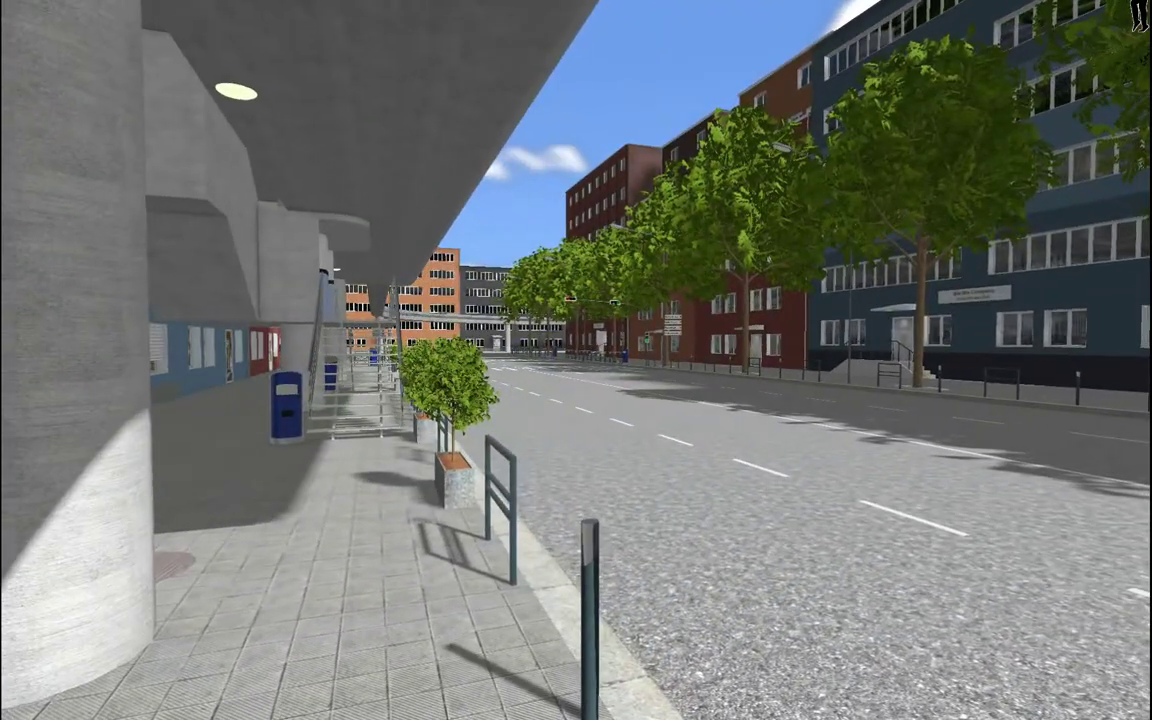
key(w)
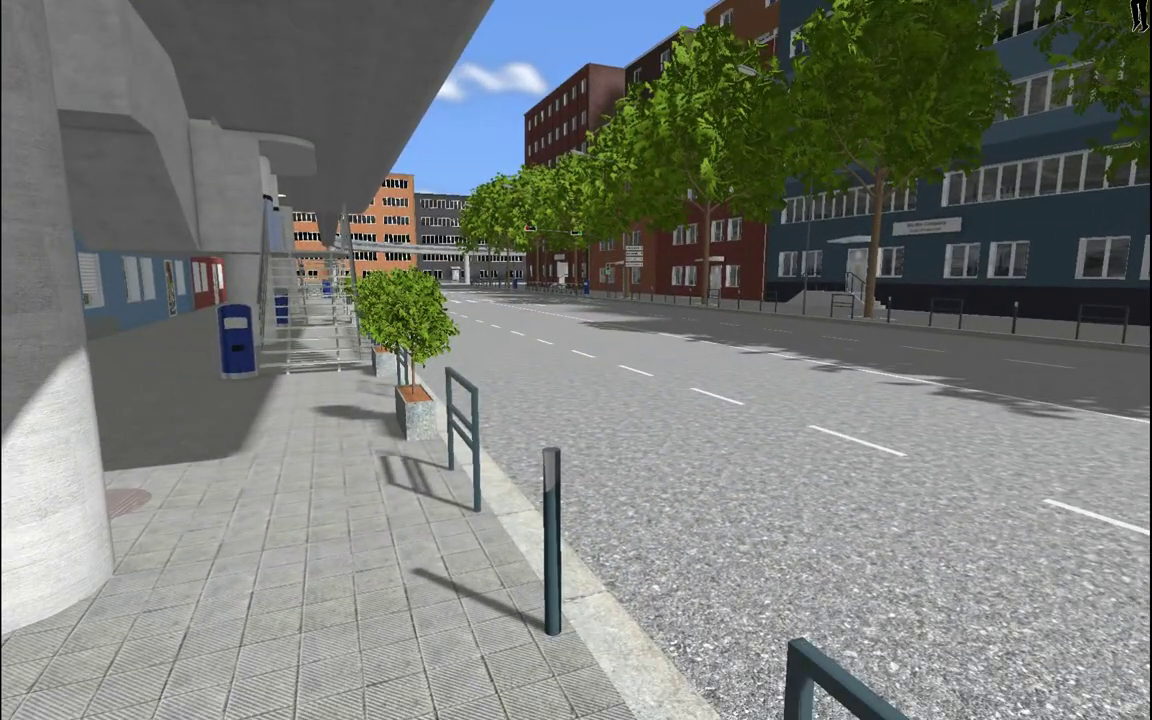
key(Escape)
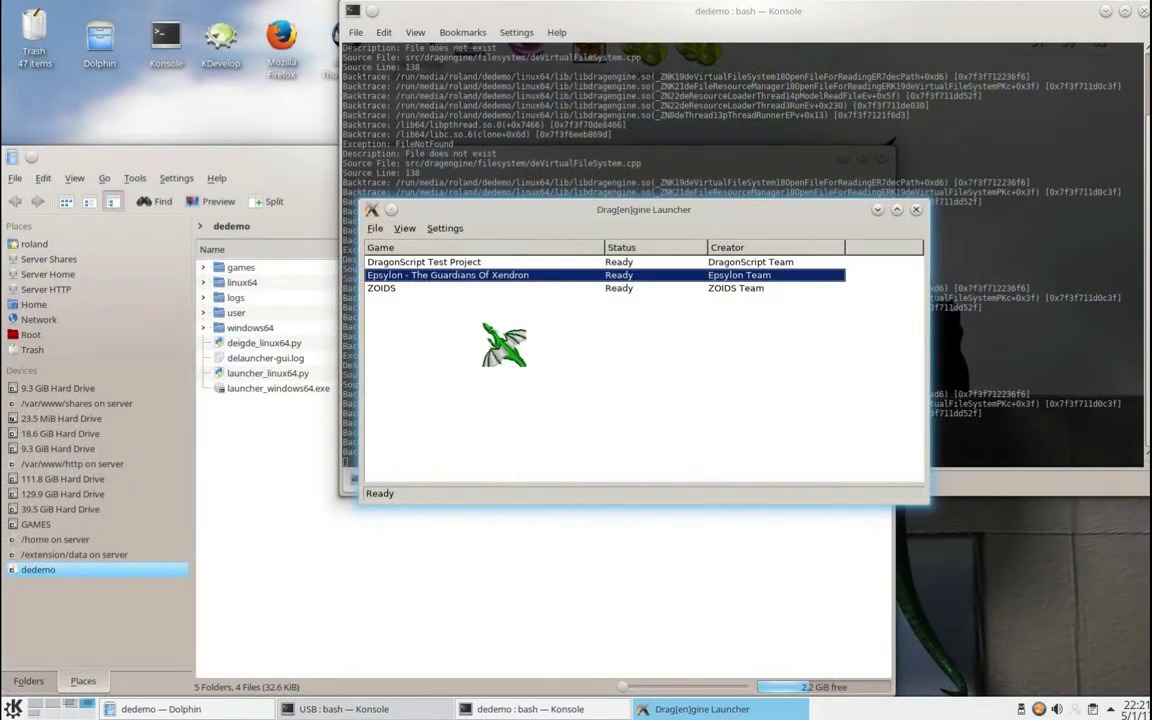
Launch ZOIDS in single-player mode, spawn the shield liger 3 character on the city street and leave the game.
double_click(455, 288)
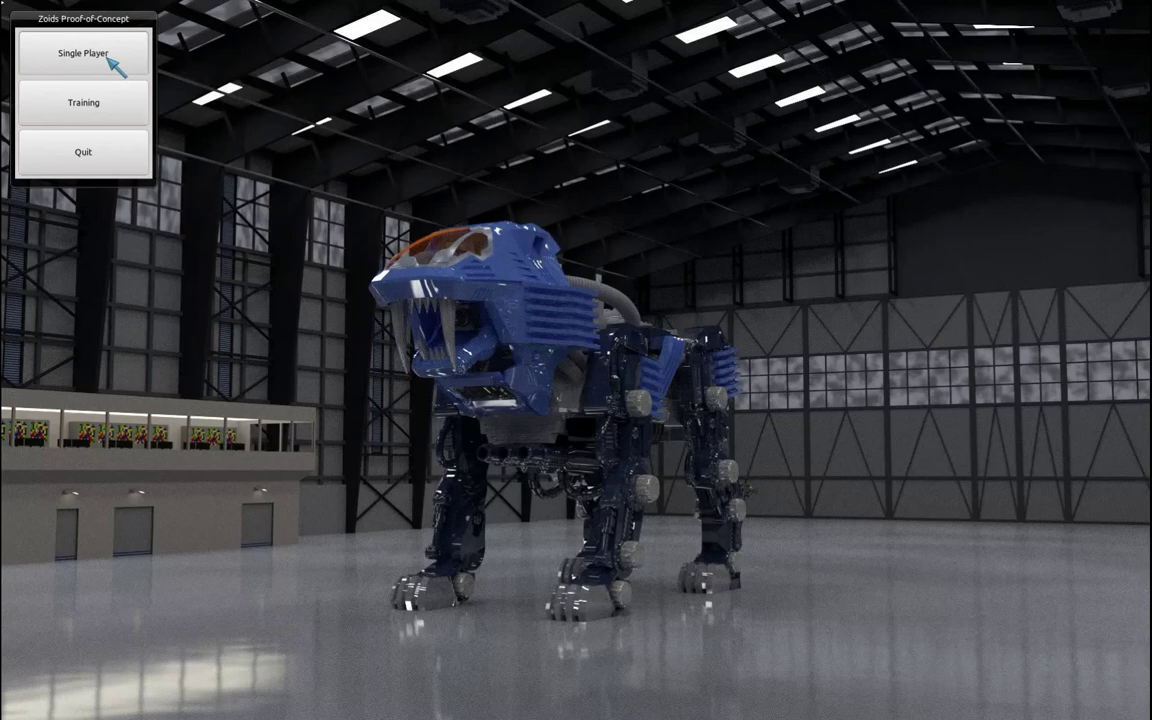
click(112, 62)
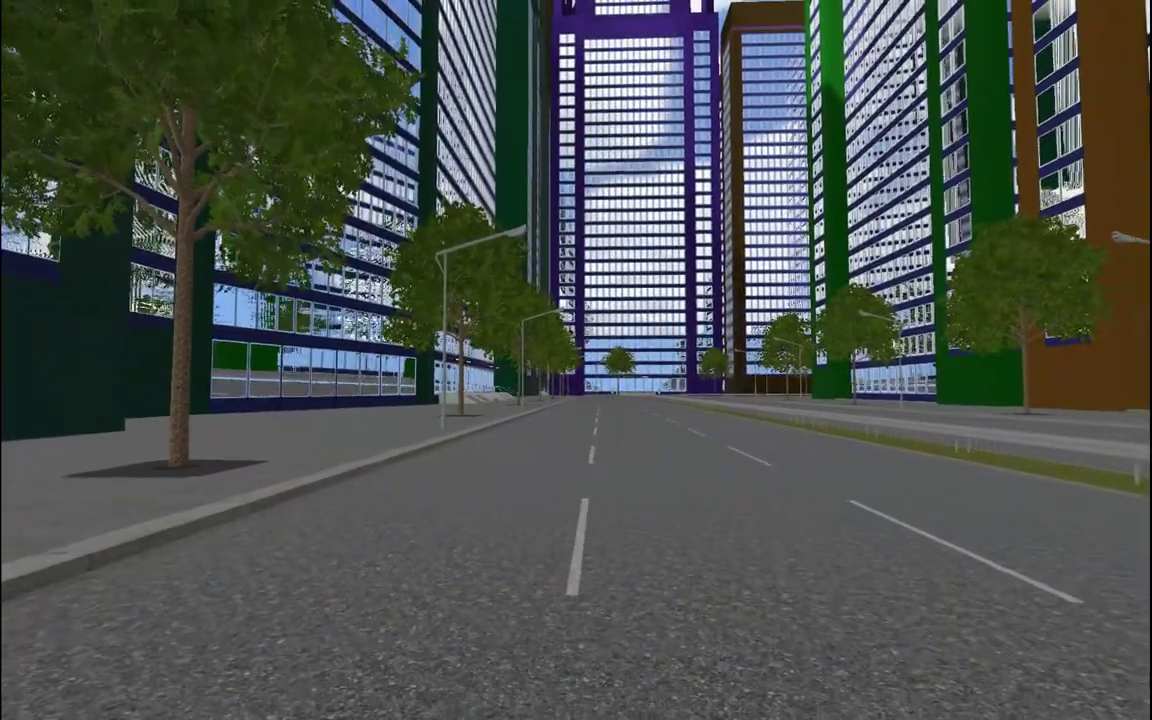
key(F1)
click(518, 344)
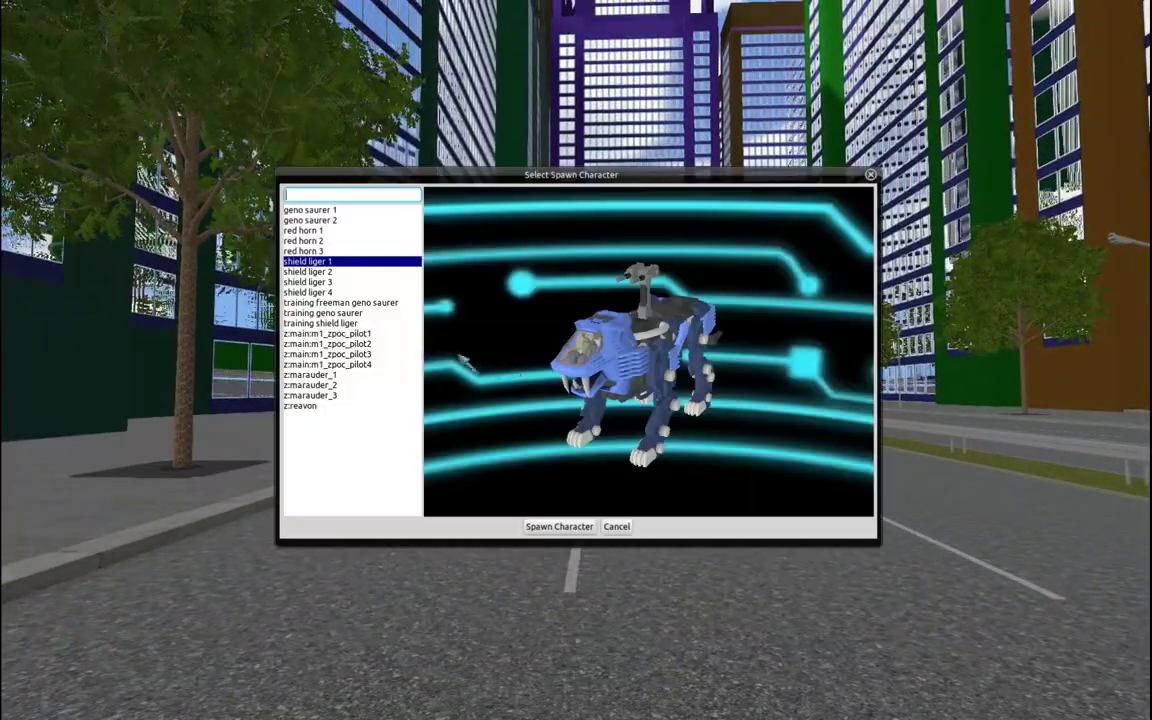
click(331, 272)
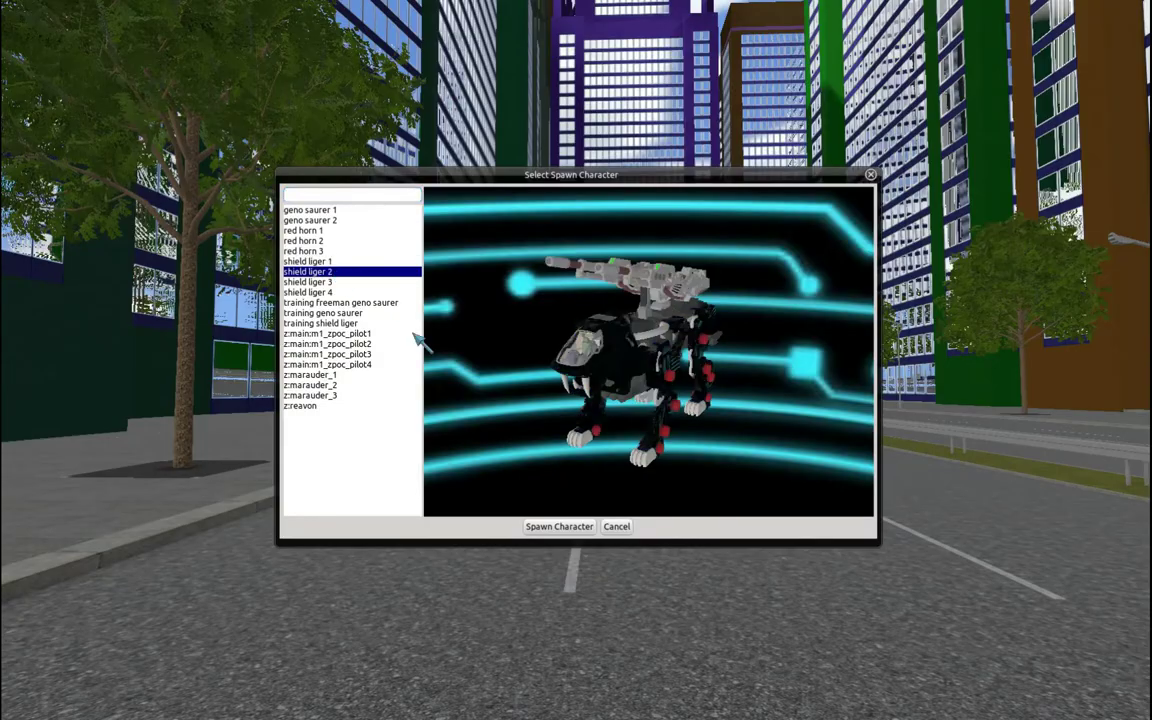
click(330, 282)
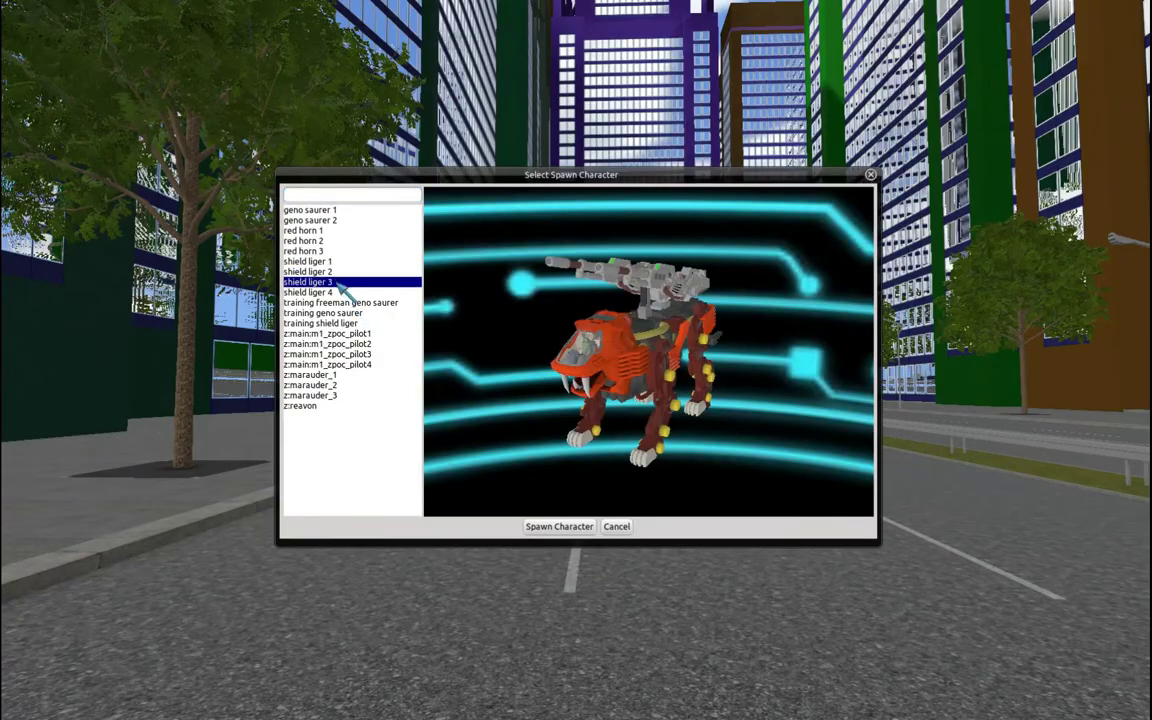
click(540, 527)
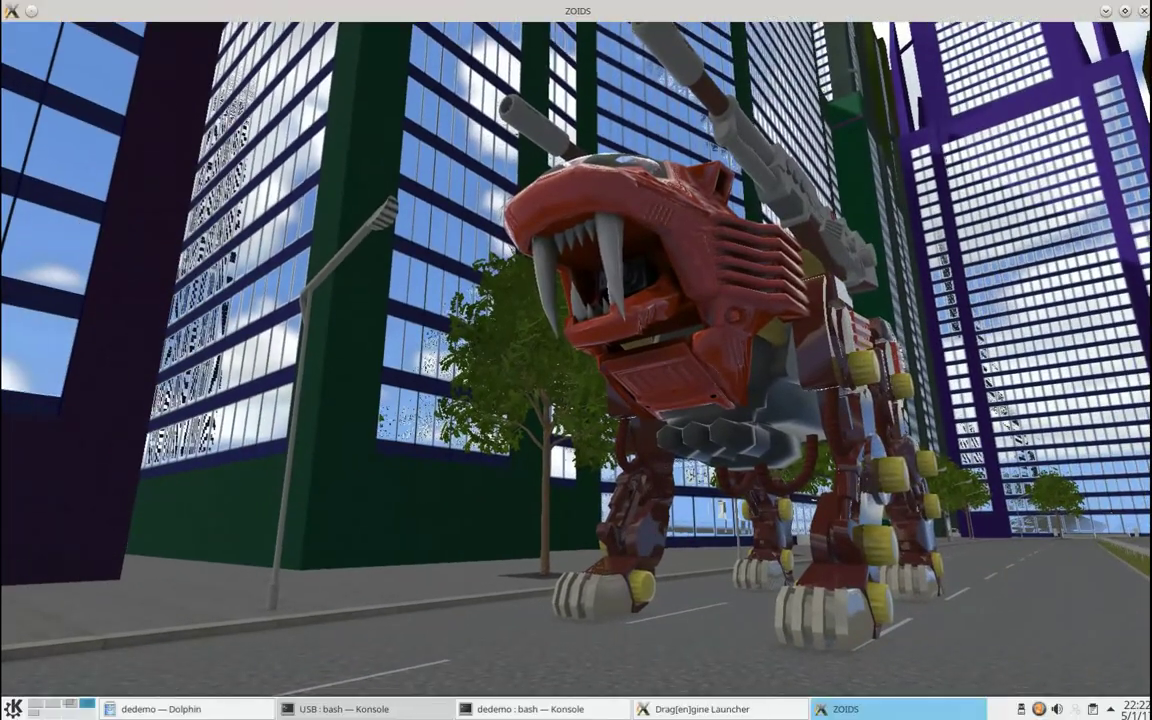
key(Escape)
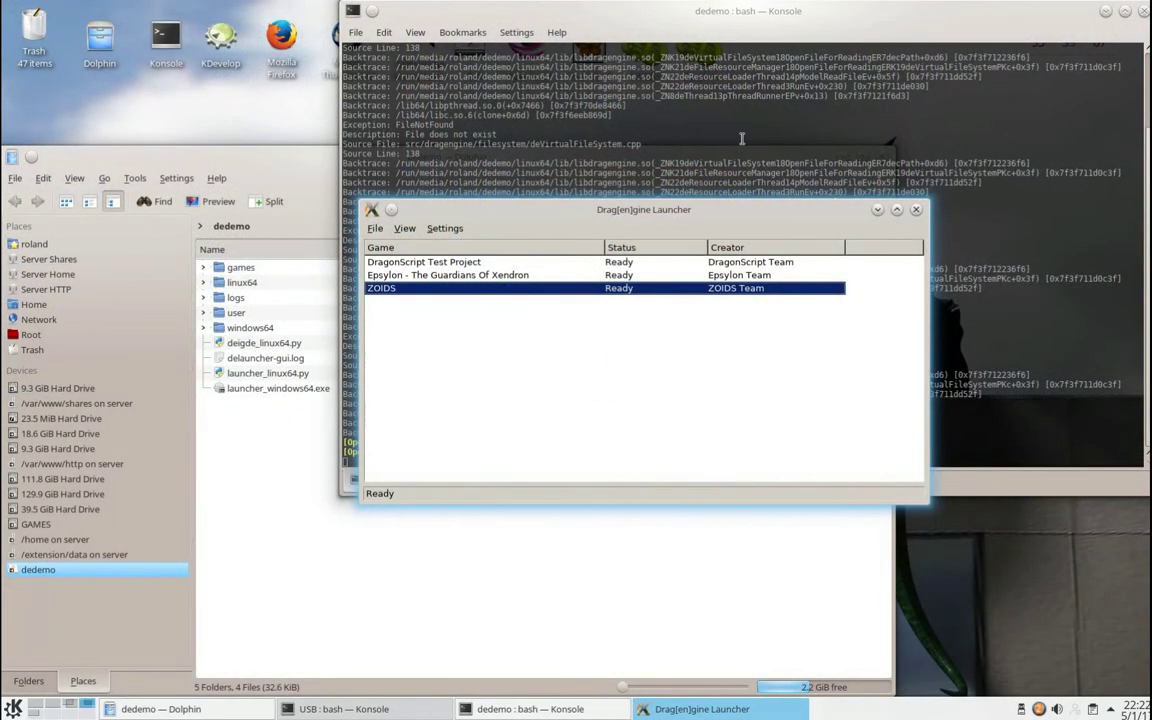
Close the launcher and start the game IDE from the terminal with "python deigde_linux64.py".
click(916, 210)
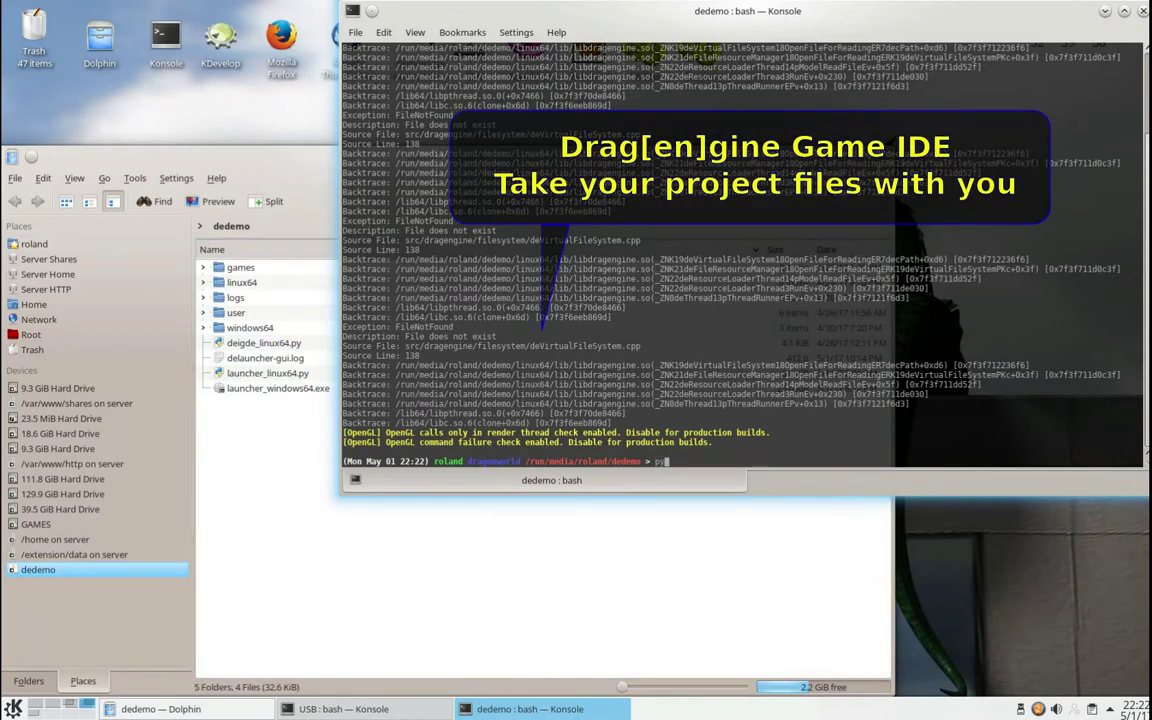
text(de)
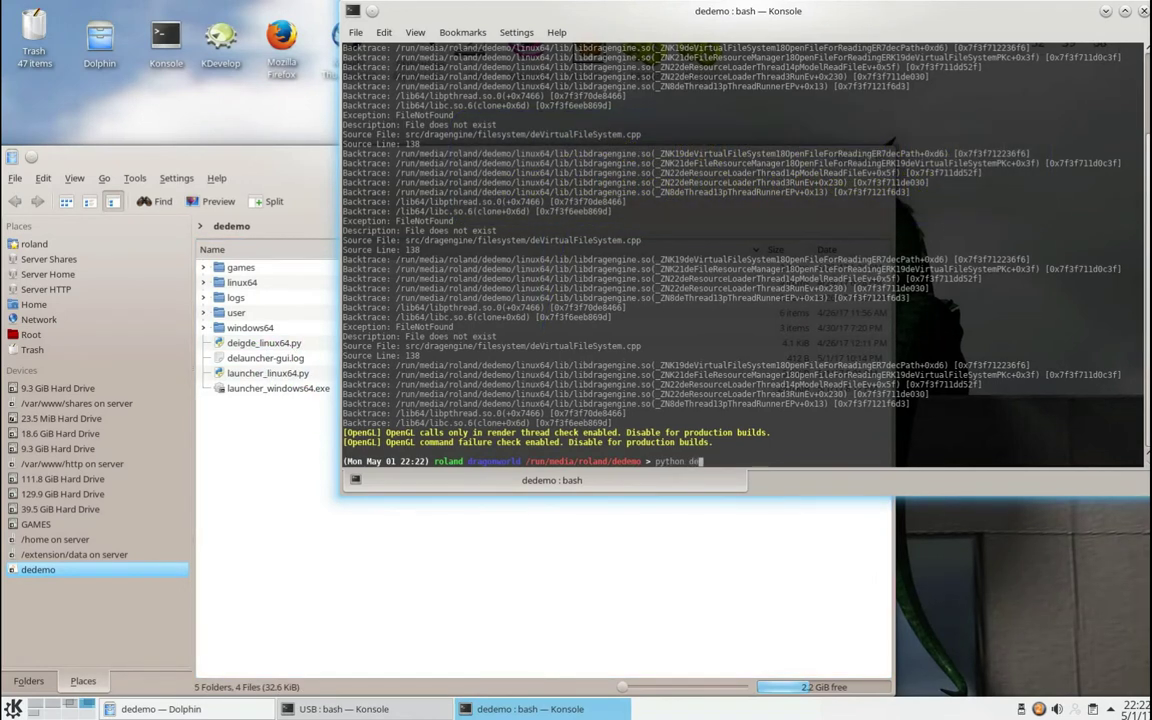
text(igde_linux64.py)
key(Return)
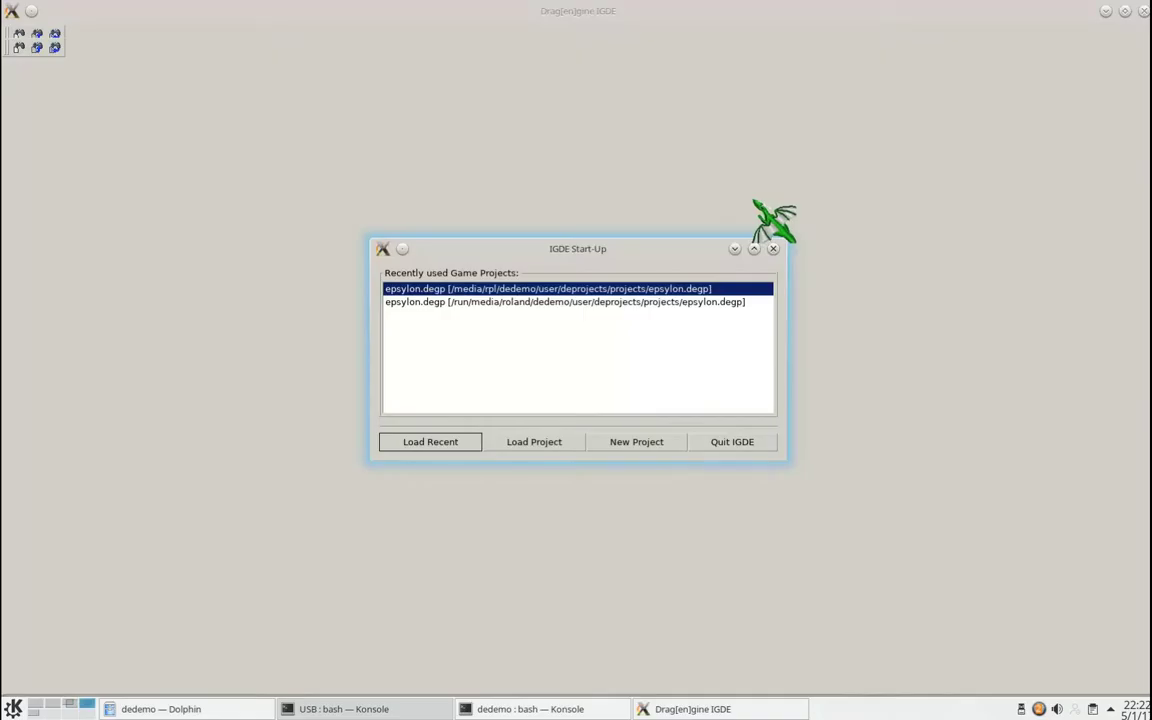
Load the existing game project epsylon.degp from the projects folder.
click(534, 444)
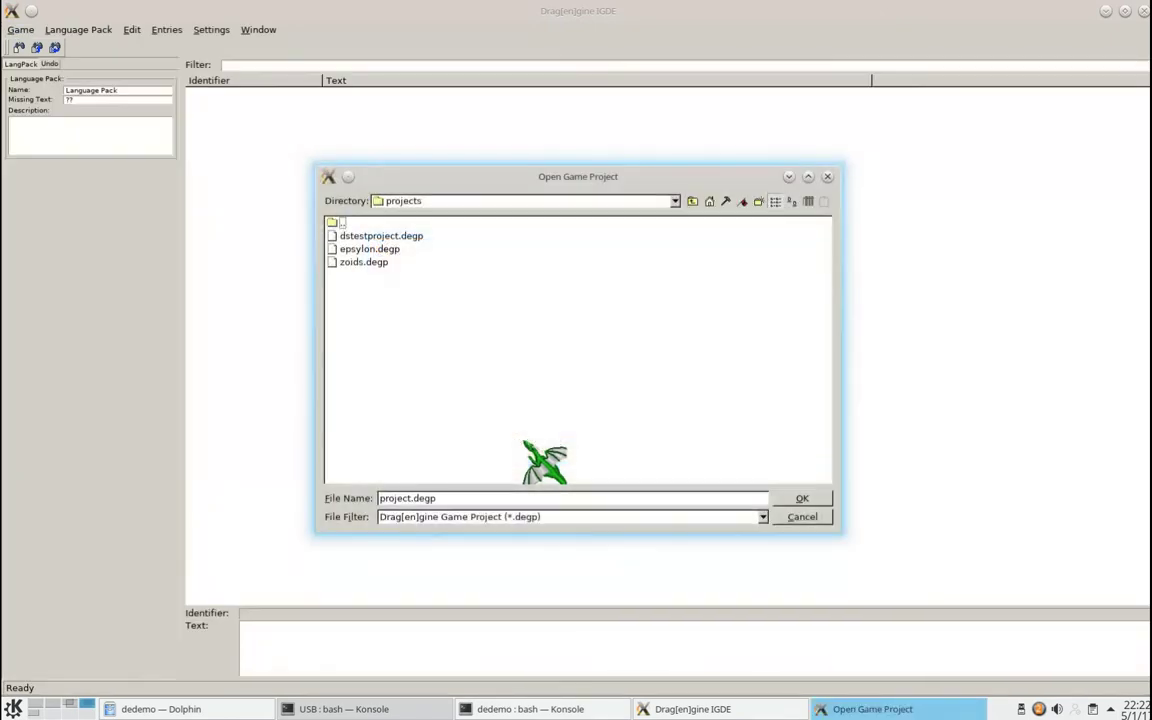
double_click(383, 256)
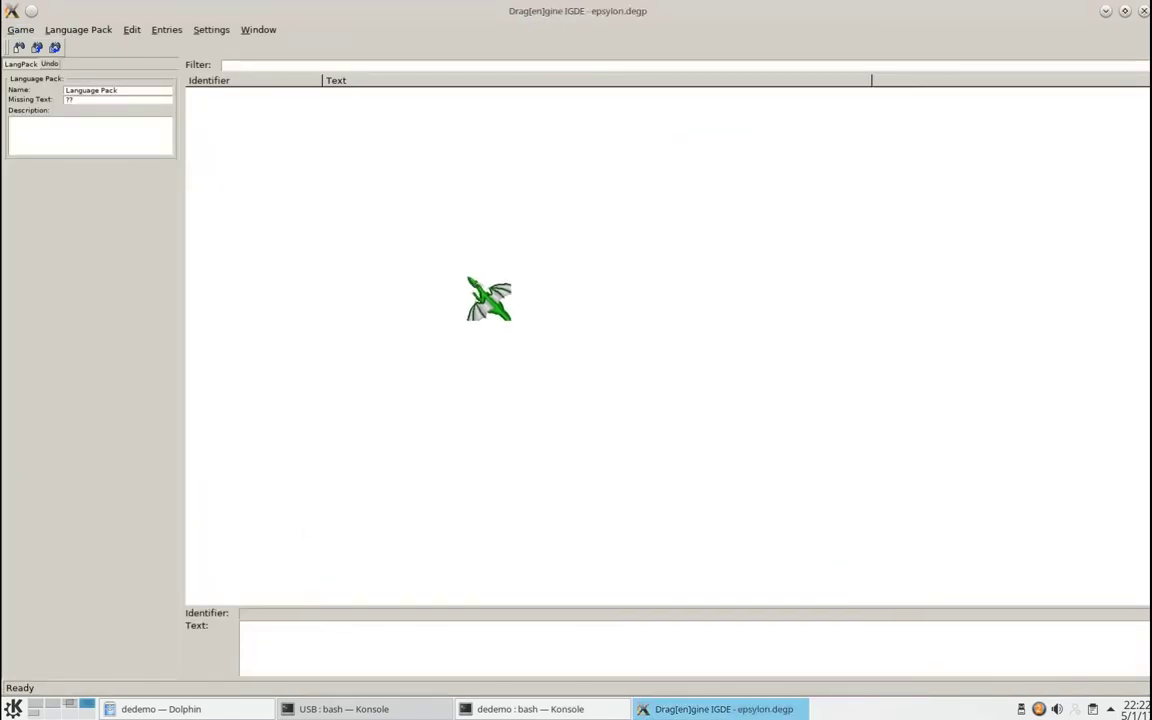
Switch to the World Editor and open train.deworld from the epsylon/worlds/trains/cimo1 folder.
click(258, 30)
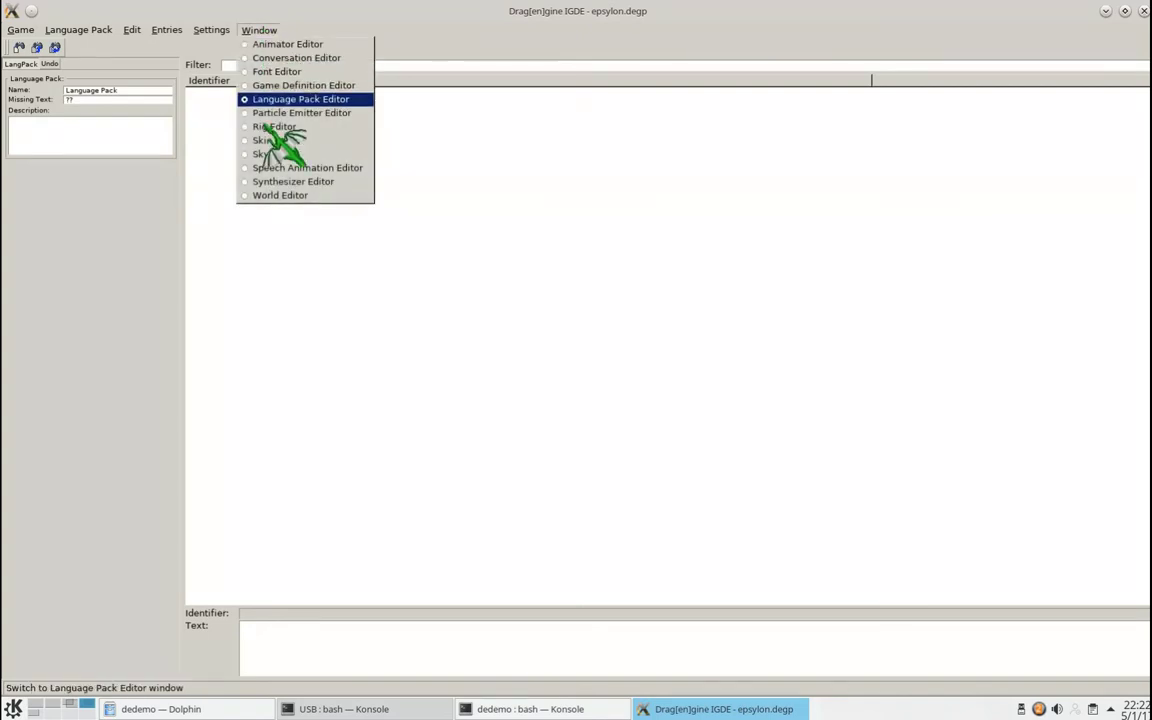
click(290, 193)
click(100, 47)
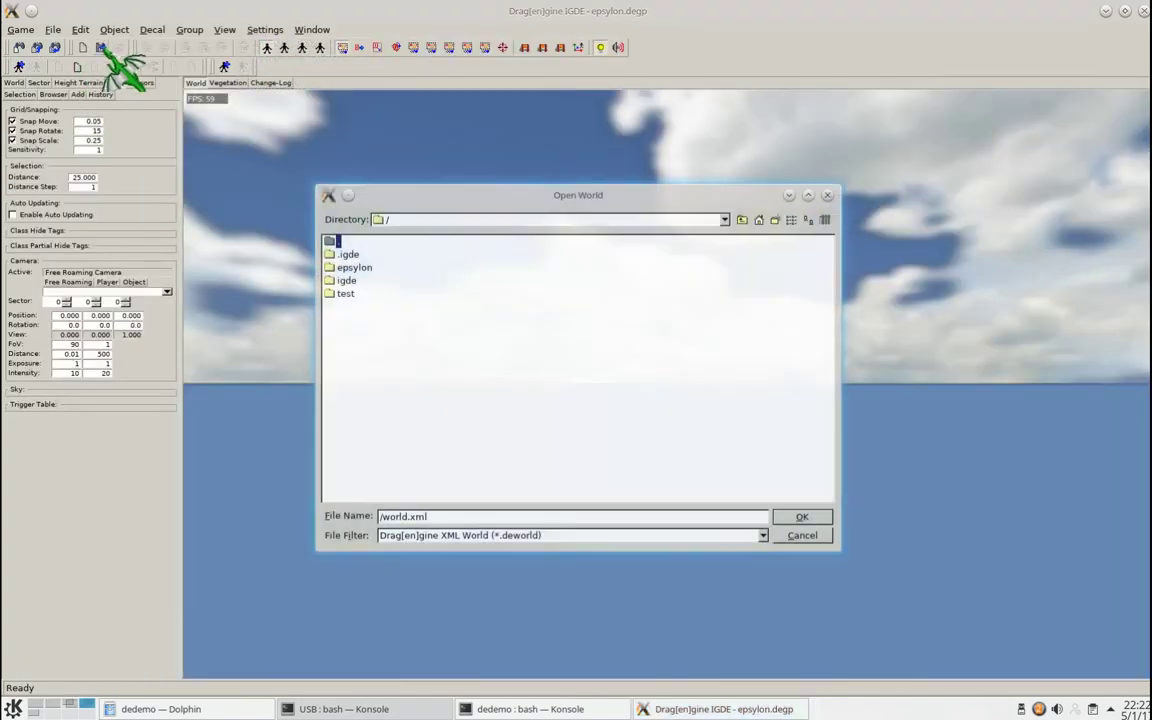
double_click(354, 267)
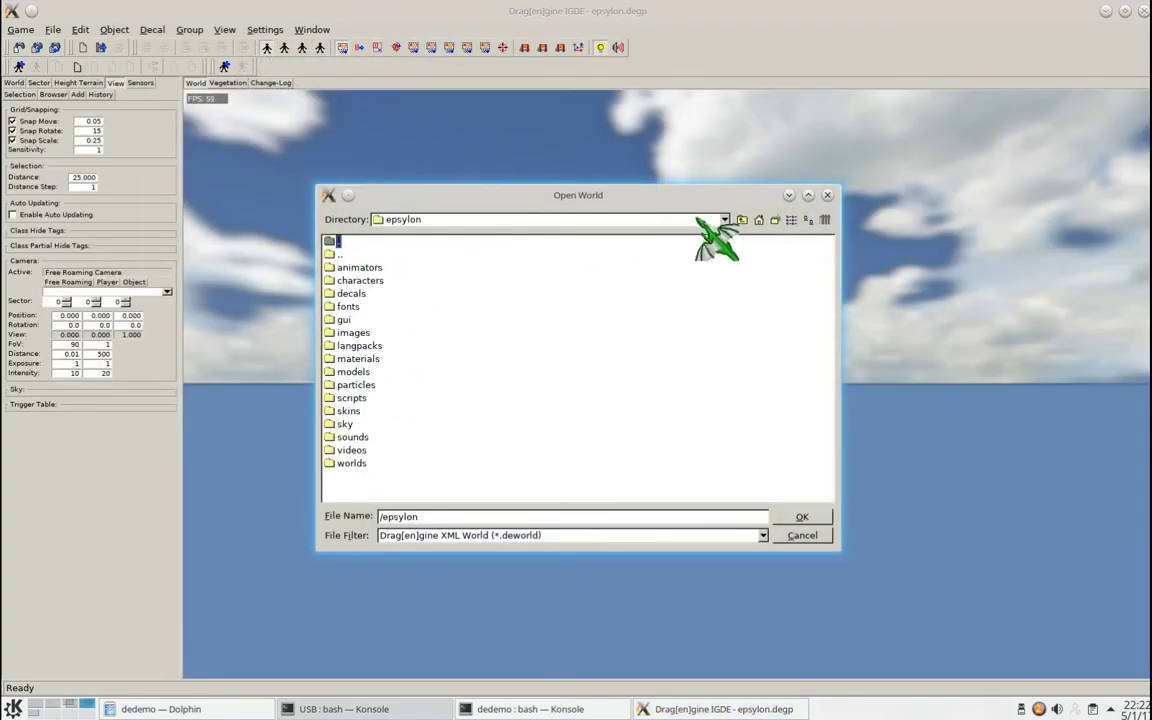
double_click(352, 463)
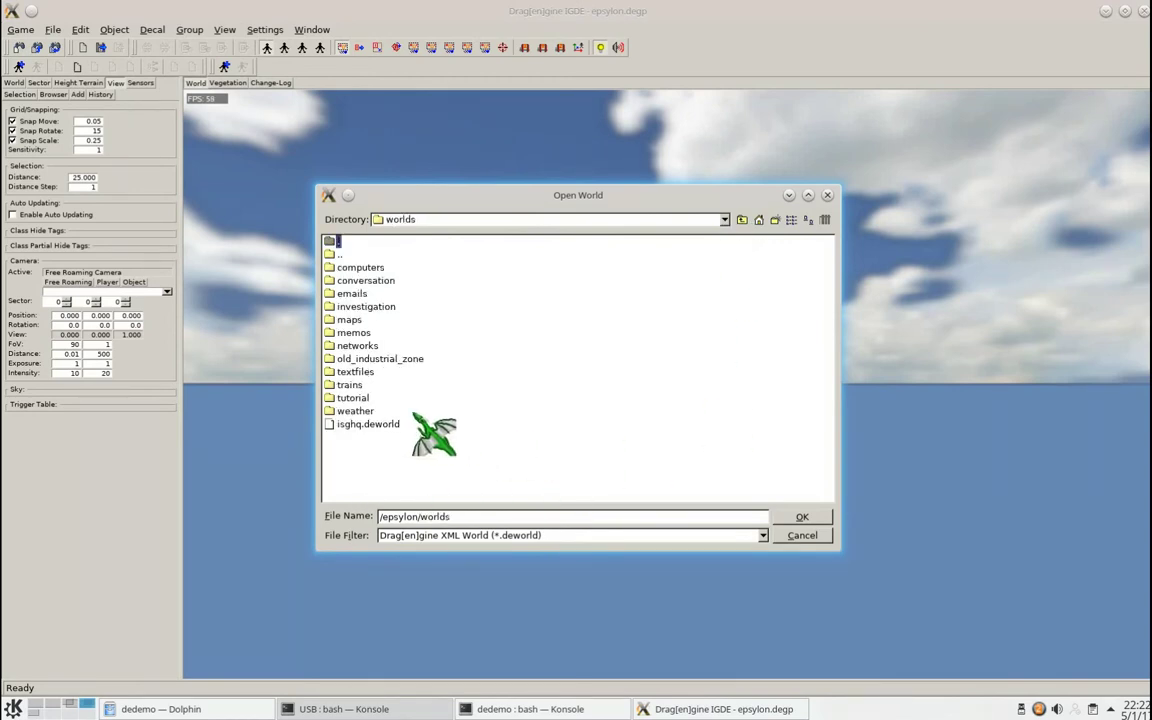
double_click(350, 384)
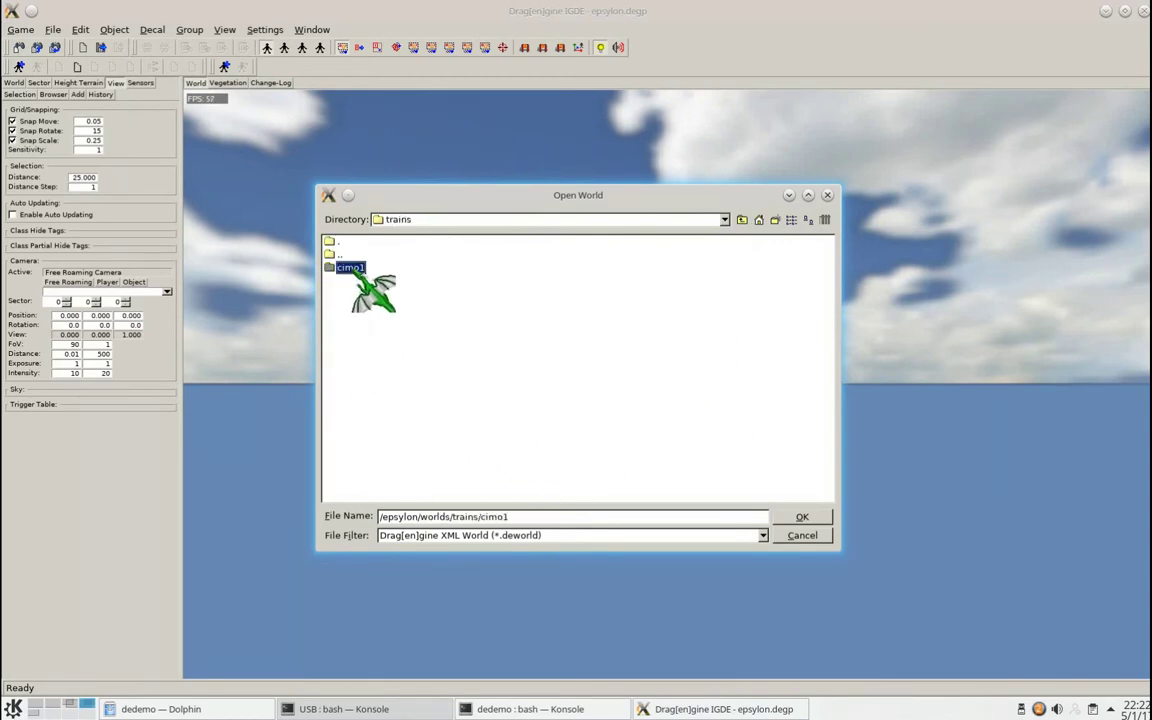
double_click(352, 267)
click(366, 267)
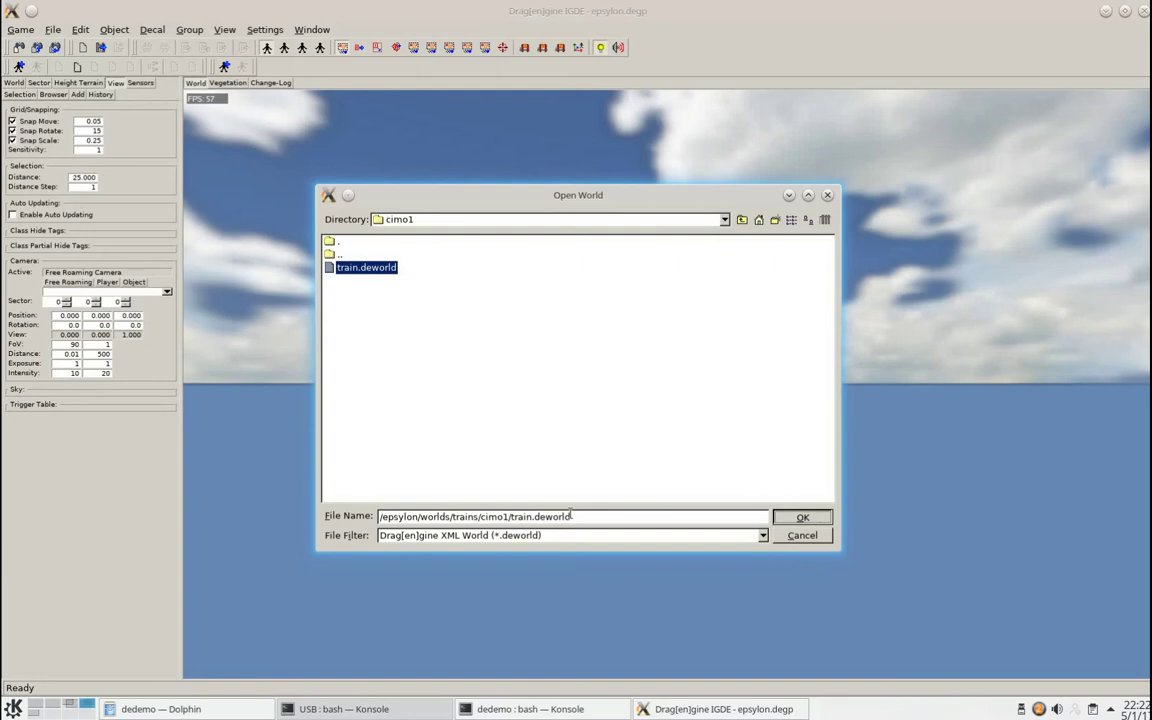
key(Return)
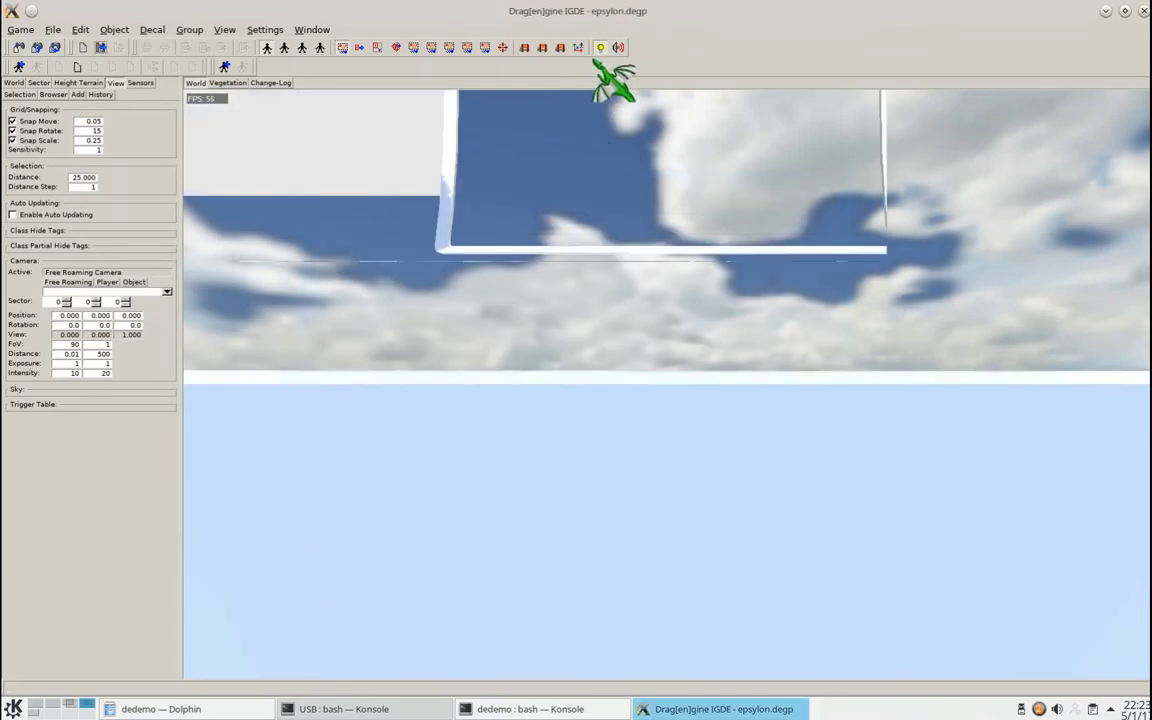
Select the MonorailCimoMiddle wagon of the train from outside and show its object properties.
drag(614, 82, 710, 390)
click(700, 470)
click(681, 490)
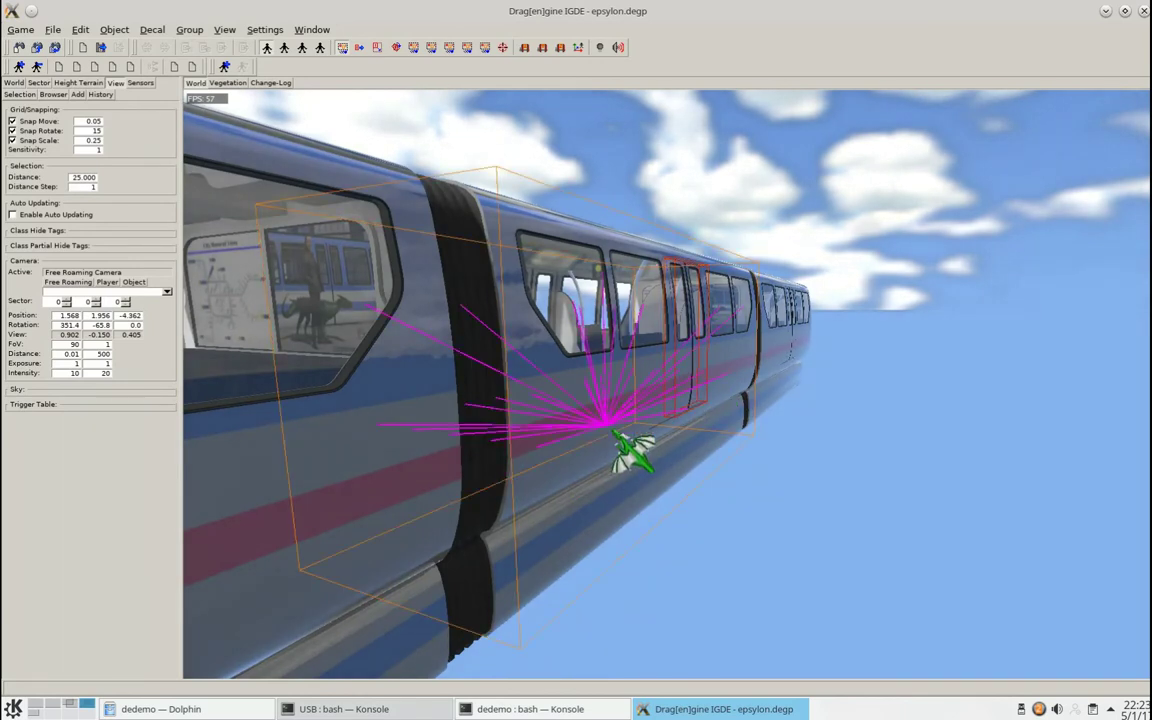
click(20, 94)
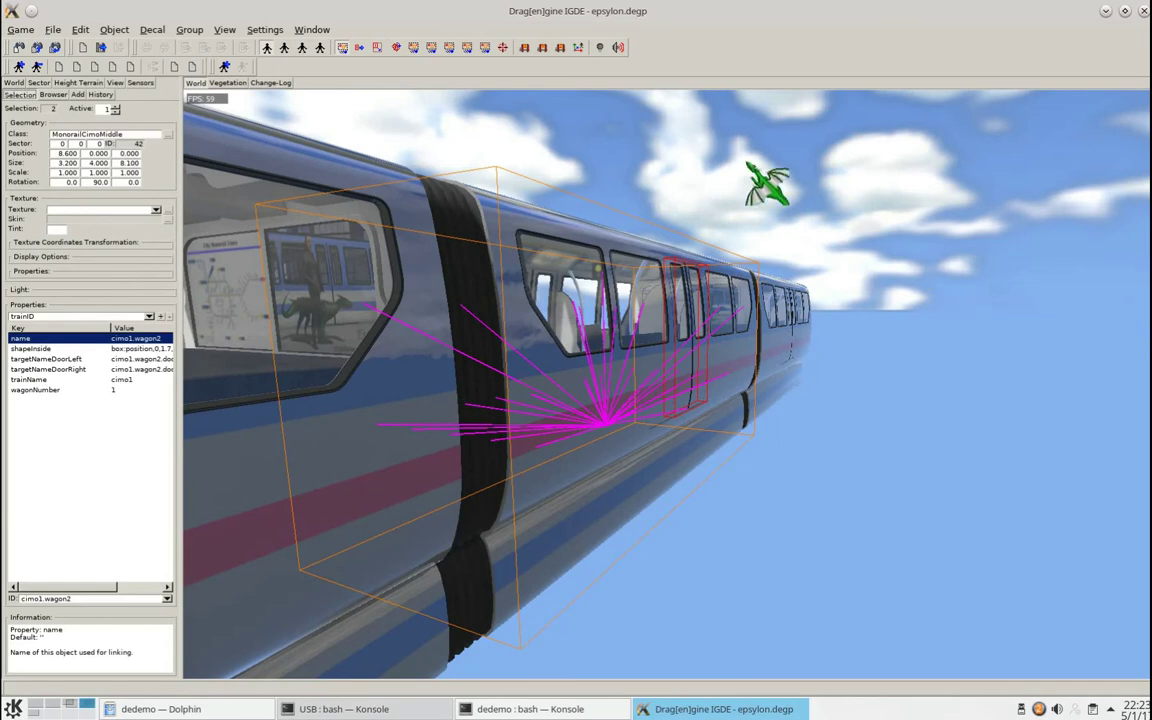
Close the game editor and its terminal, and open the windows64 folder on the dedemo drive.
click(1143, 11)
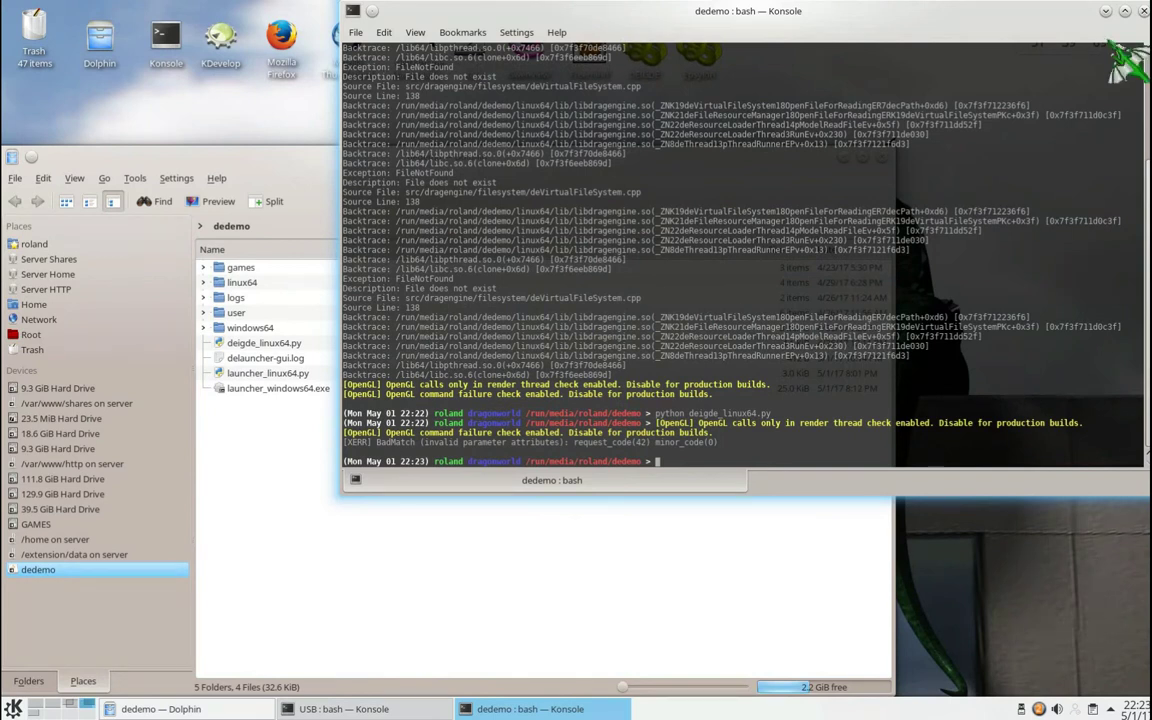
key(ctrl+d)
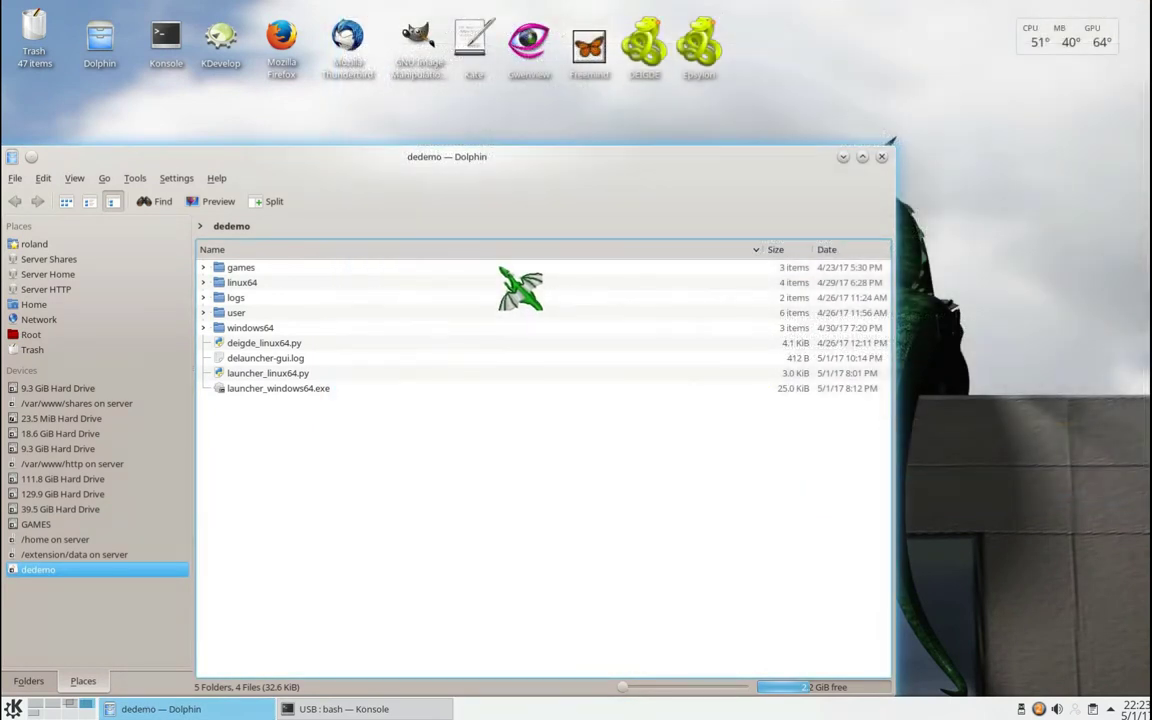
click(250, 327)
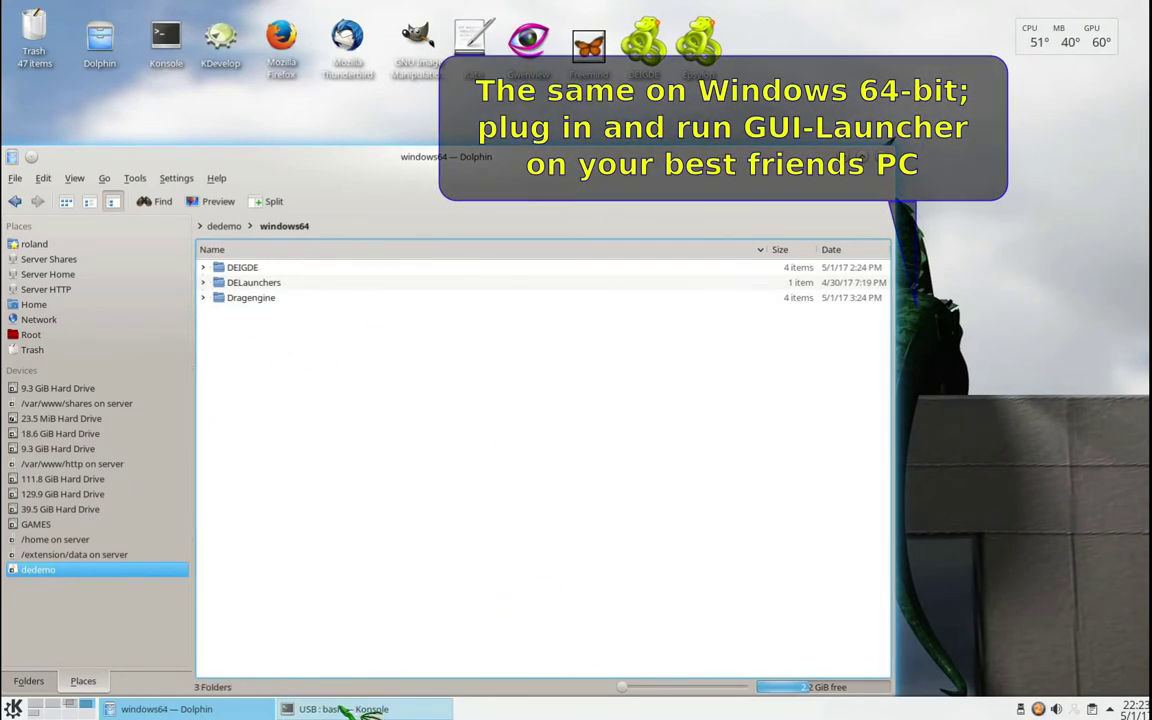
Switch to the USB terminal and start the Windows launcher with "wine launcher_windows64.exe".
click(345, 709)
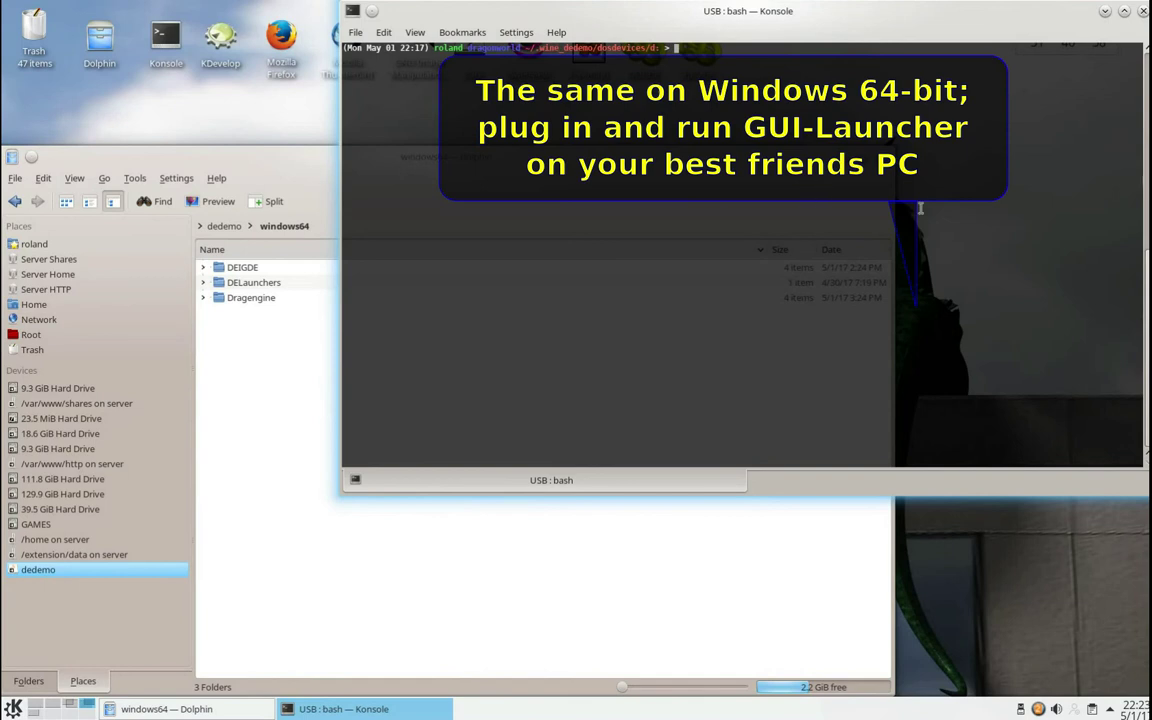
key(Up)
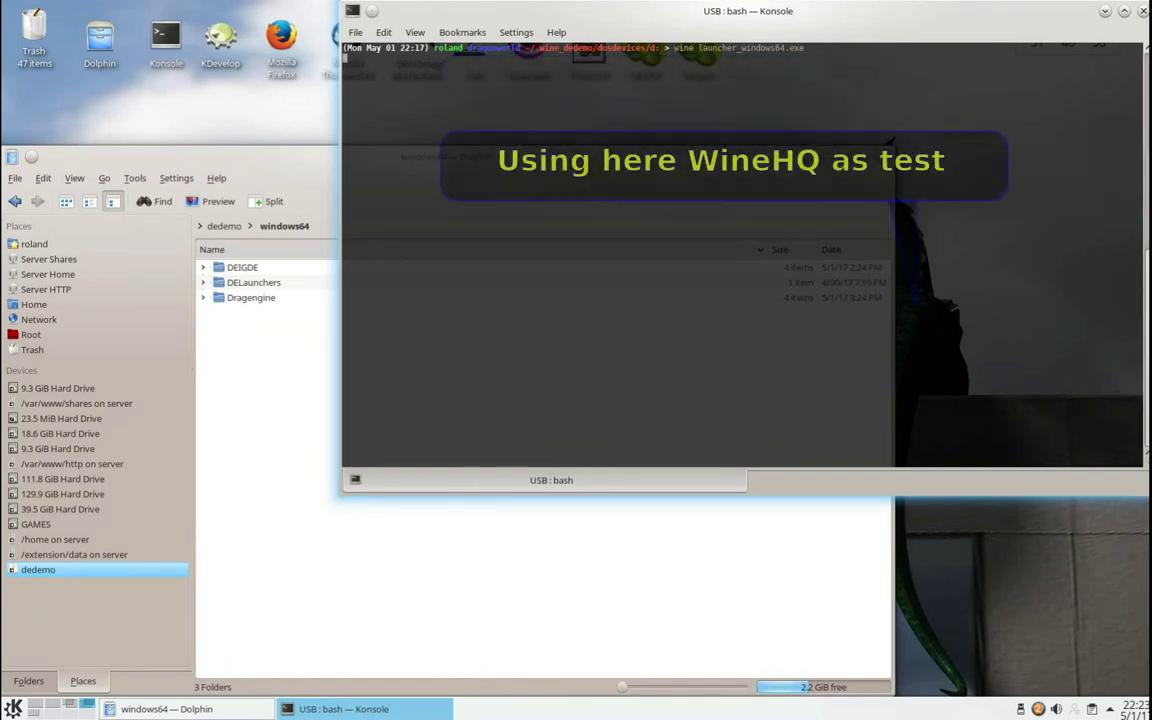
key(Return)
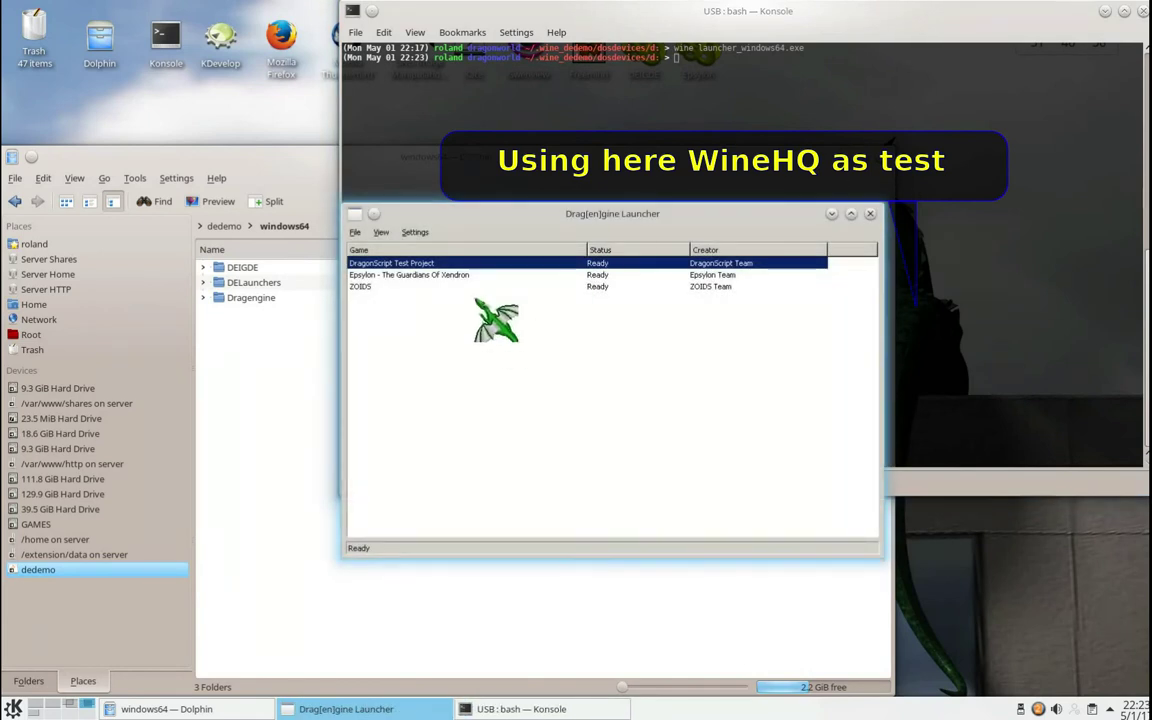
Review the launcher's engine paths and the system modules of the Default profile, and leave the settings without accepting changes.
click(415, 232)
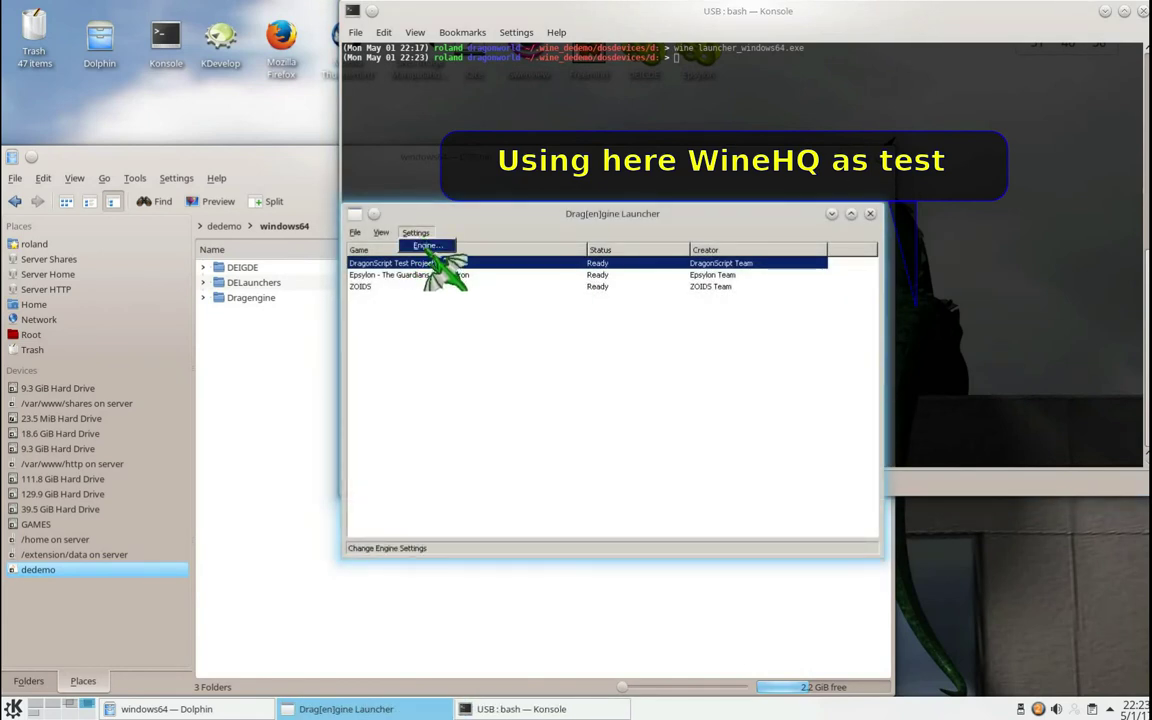
click(427, 247)
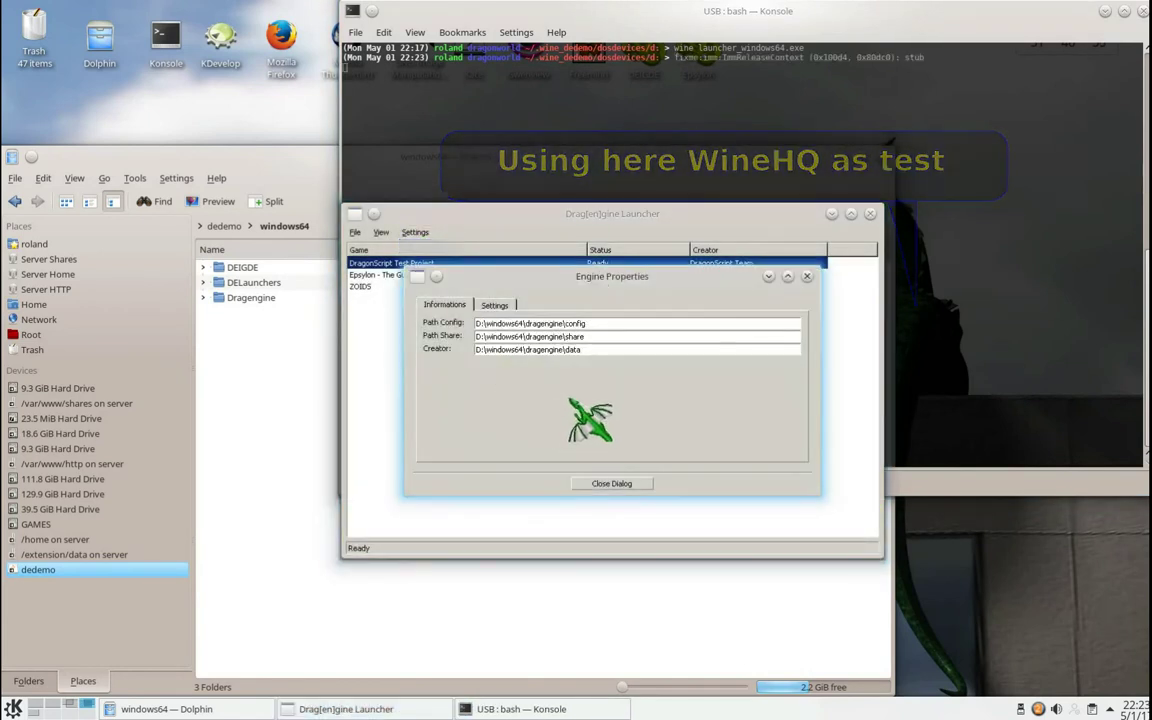
click(495, 306)
click(772, 323)
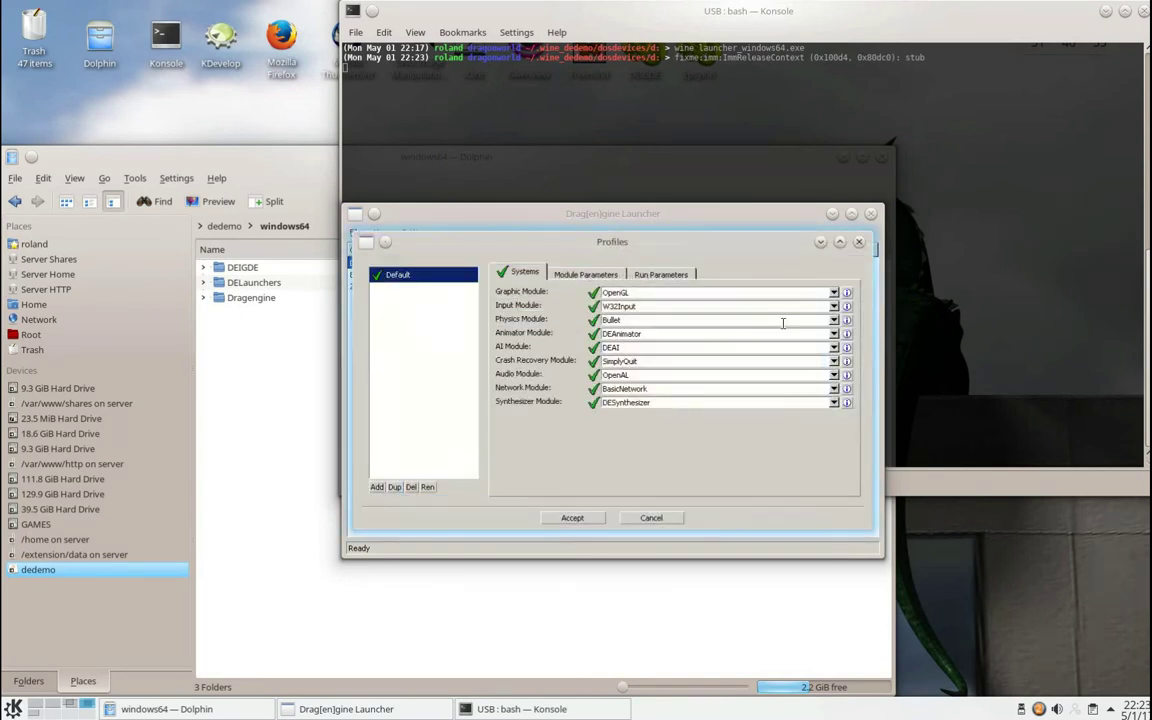
click(684, 276)
click(523, 273)
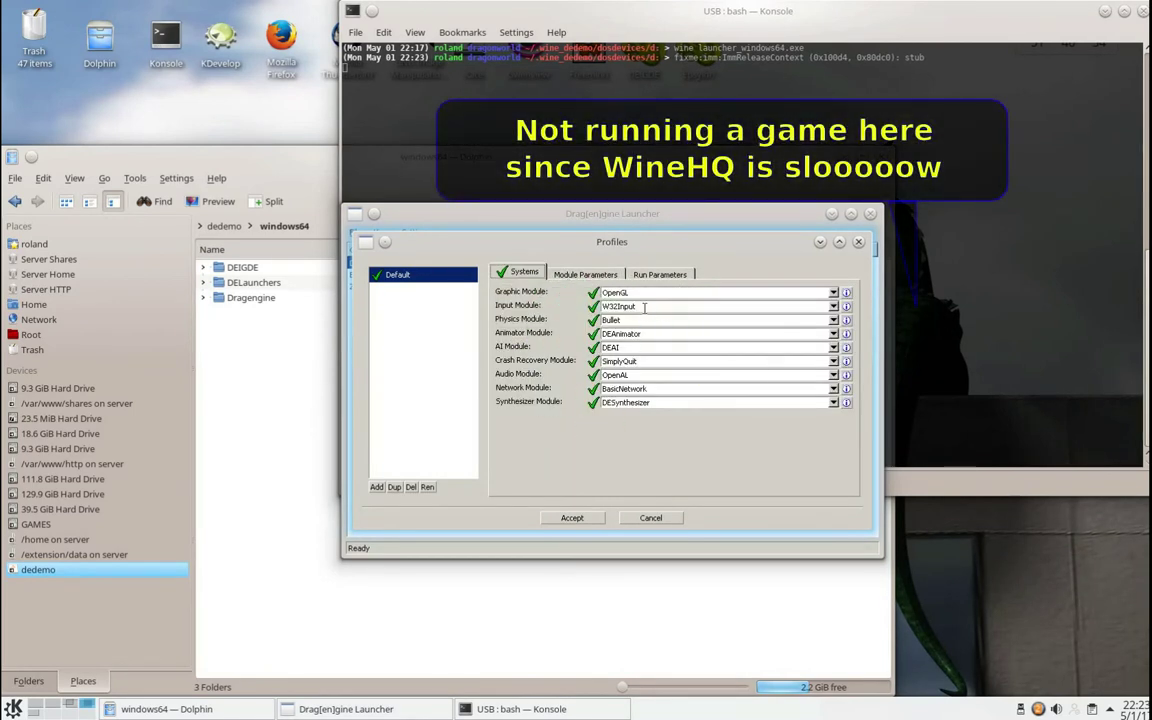
click(651, 517)
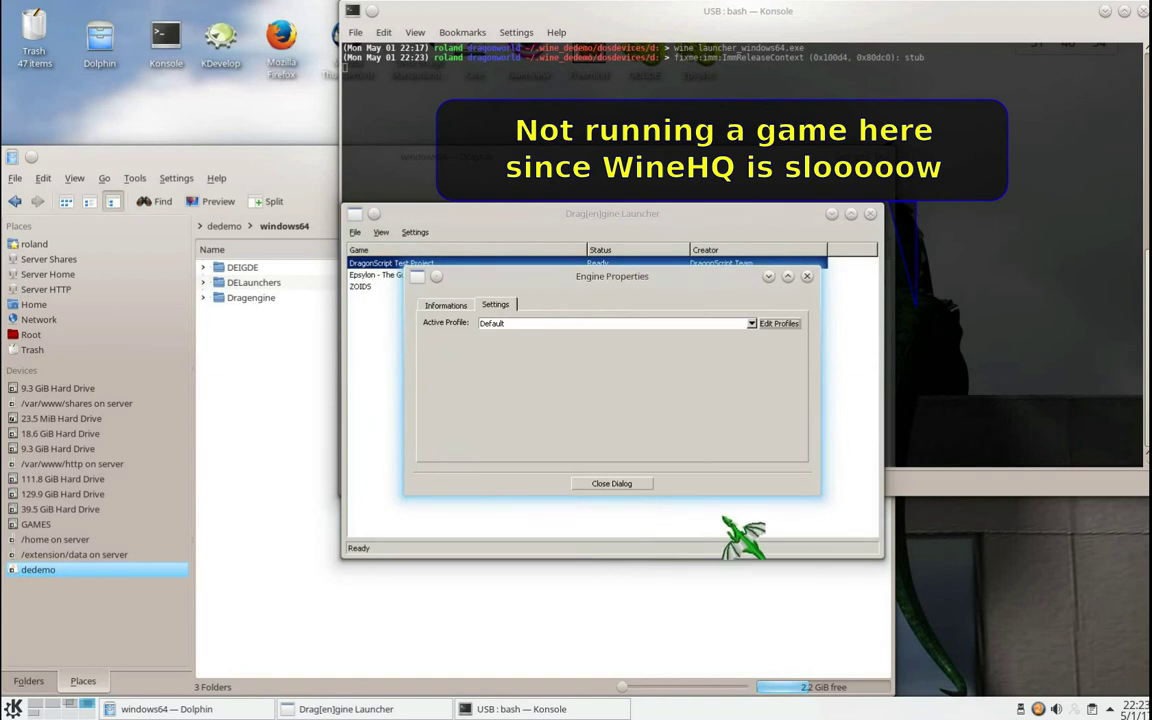
click(611, 483)
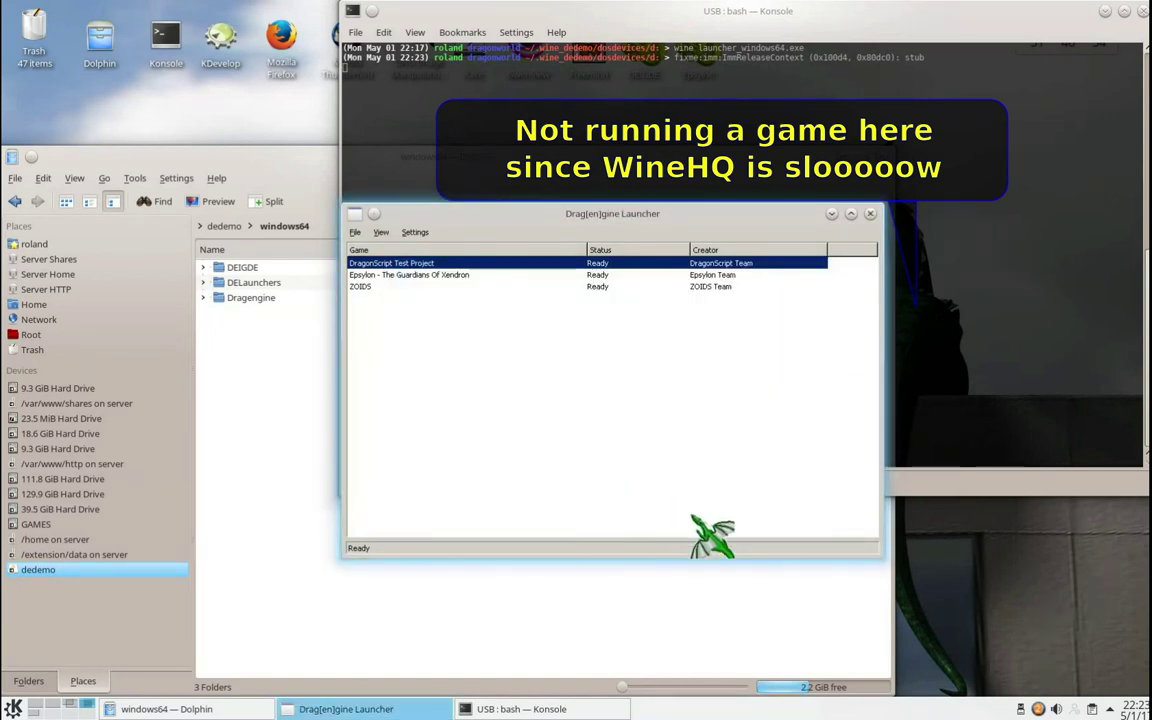
Close the Windows launcher and end its terminal session.
click(871, 214)
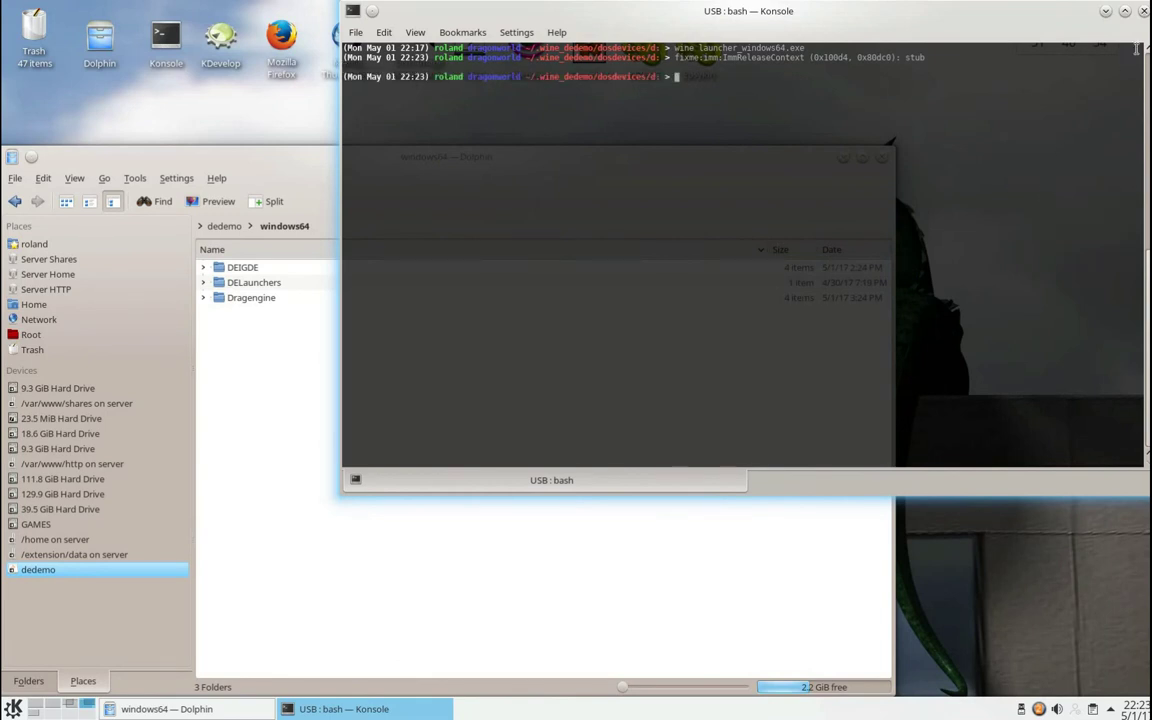
key(ctrl+d)
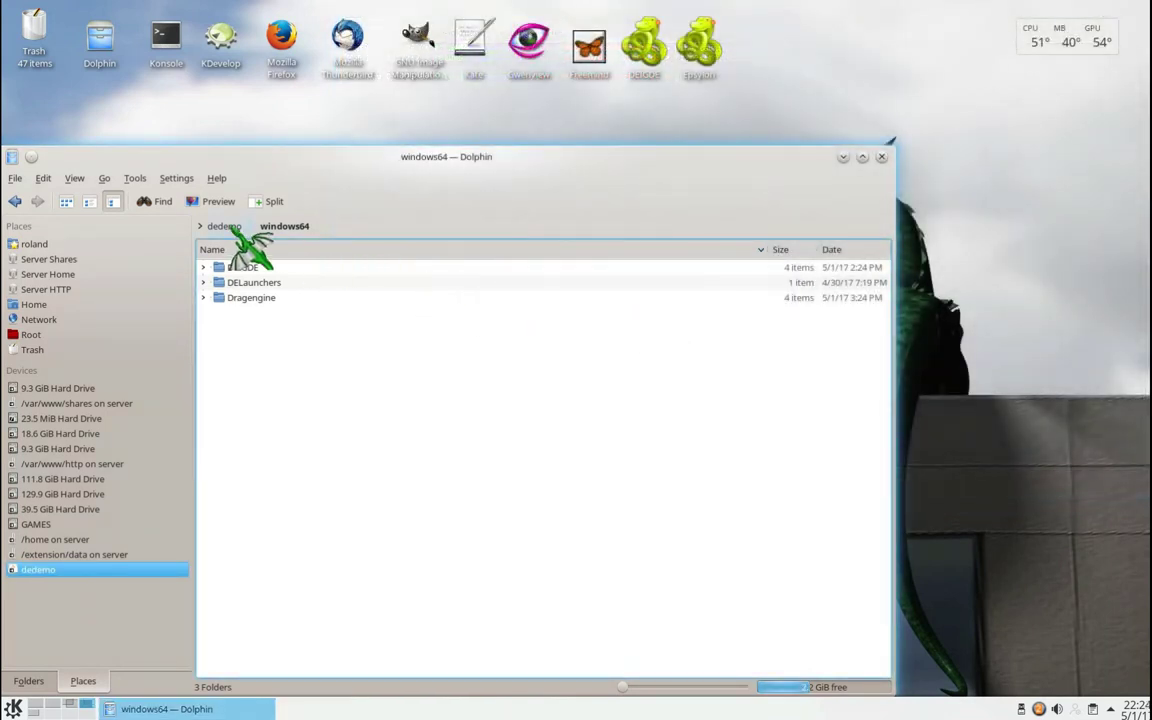
Return to the dedemo drive's root folder and open the device notifier.
click(224, 226)
click(1021, 708)
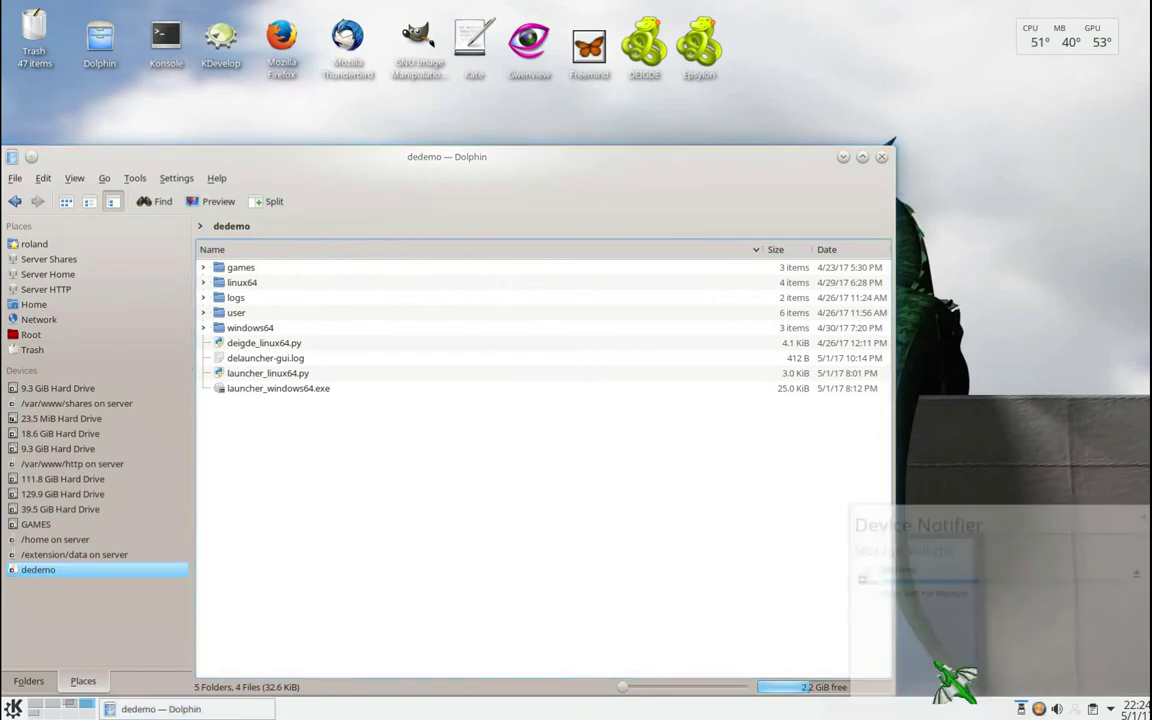